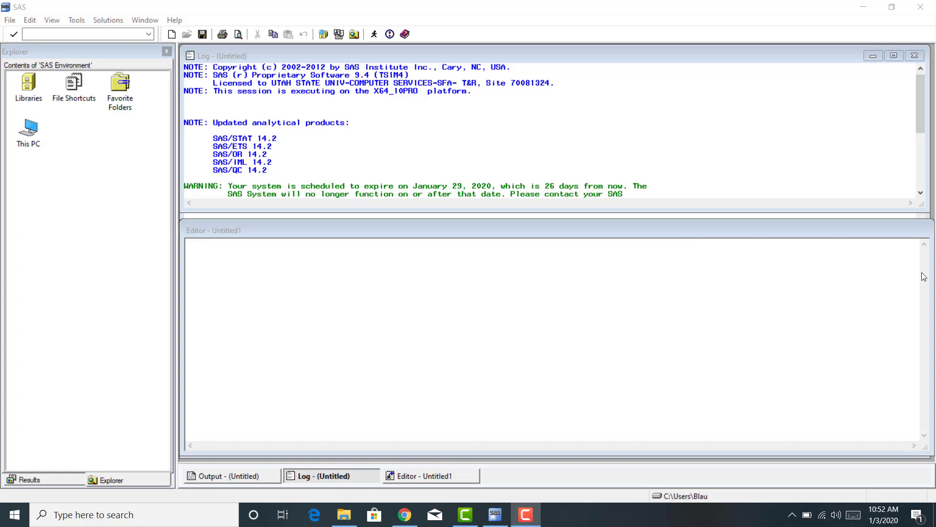
Read through the startup notes and licence warning in the SAS Log window
left_click(472, 239)
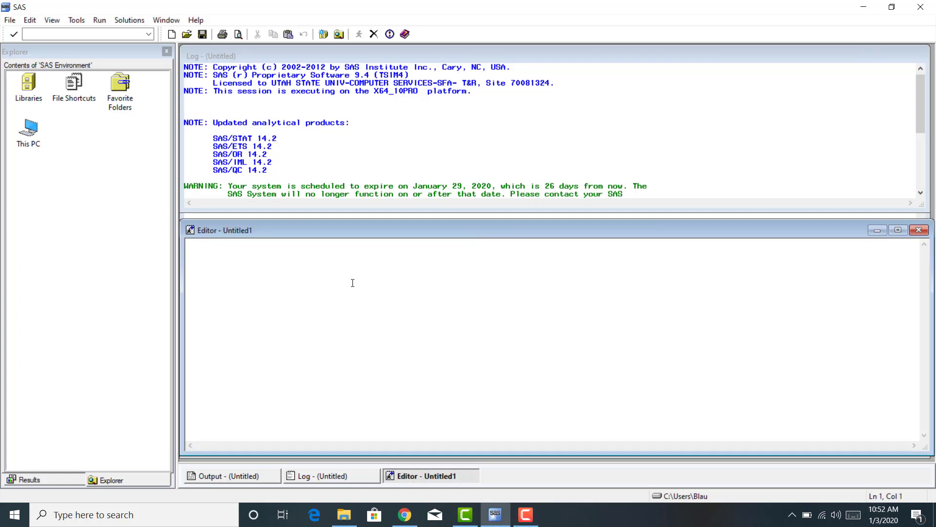
left_click(630, 58)
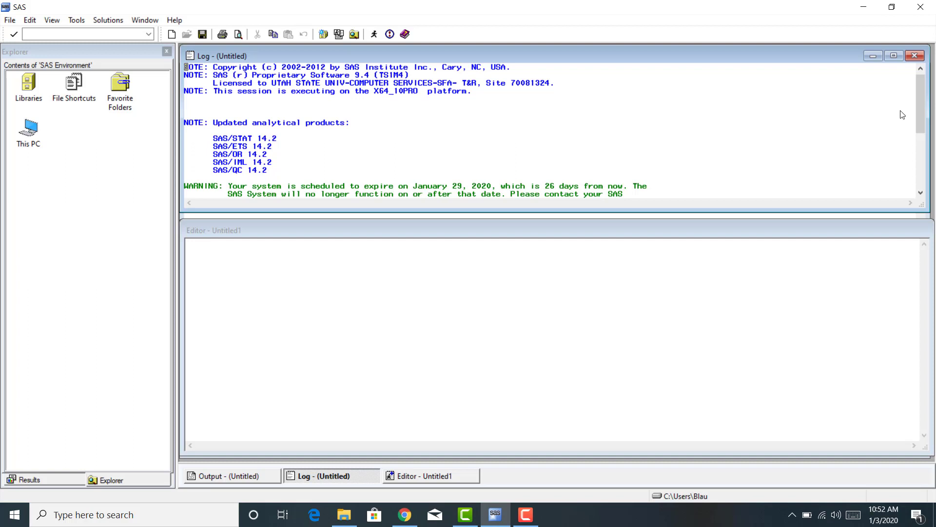
left_click_drag(923, 94, 923, 116)
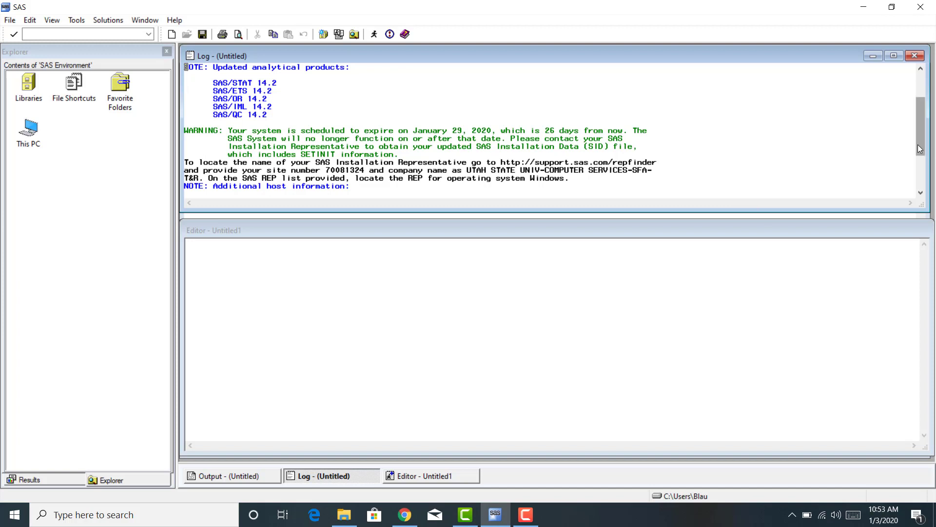
left_click_drag(919, 122, 920, 97)
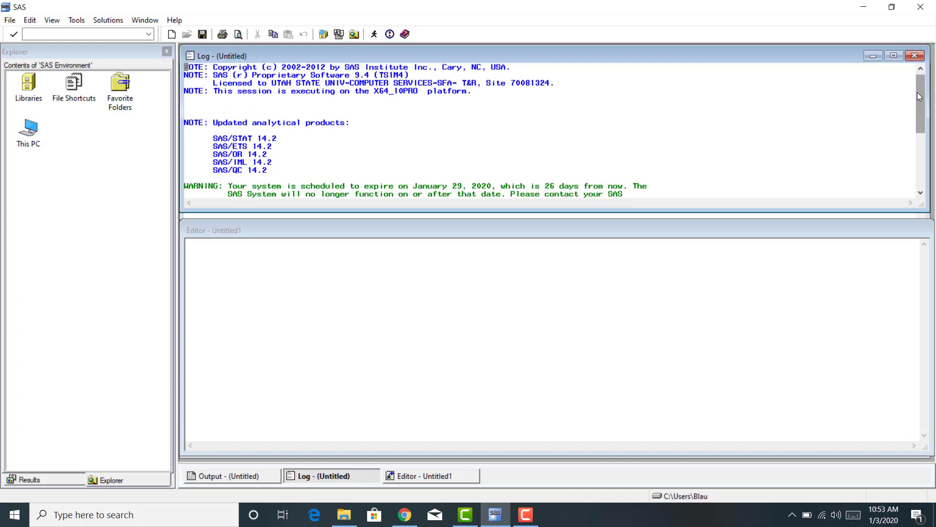
Write the statement "options ls=256 ps=30000 nocenter;run;" in the program editor, submit it, and start a new line below
left_click(380, 239)
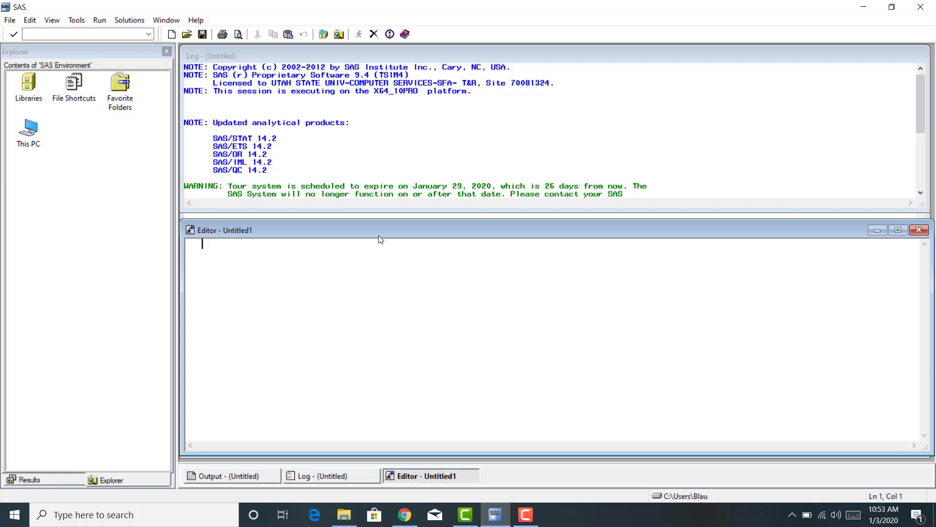
type("options ls=256 ps=300")
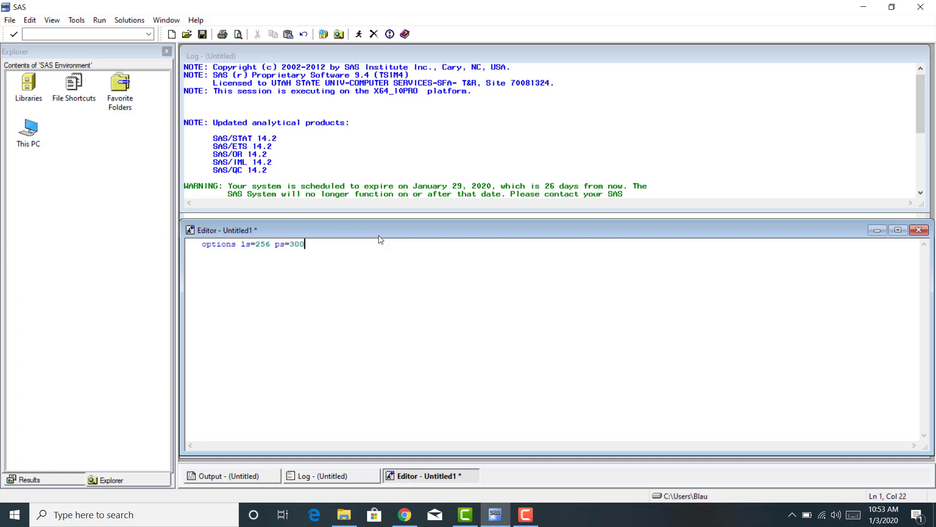
type("00 nocenter;run;")
left_click_drag(391, 244, 196, 252)
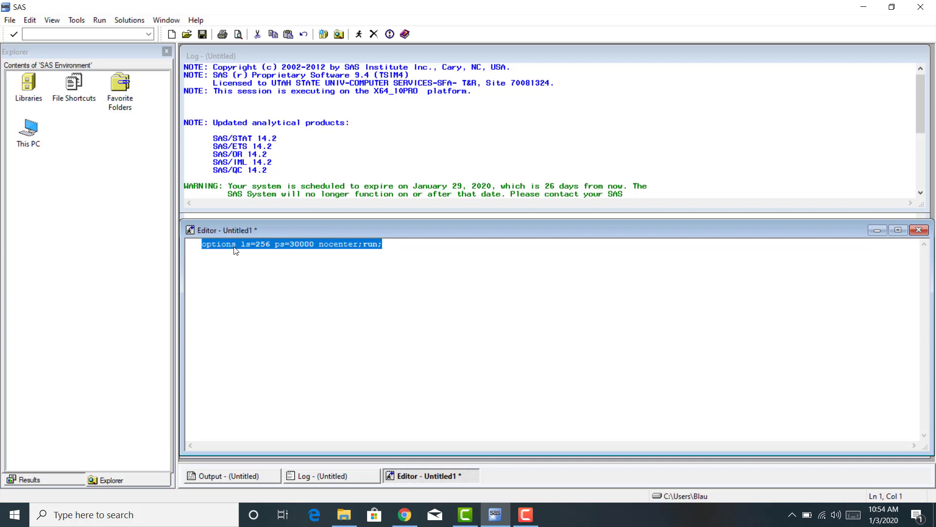
left_click(359, 35)
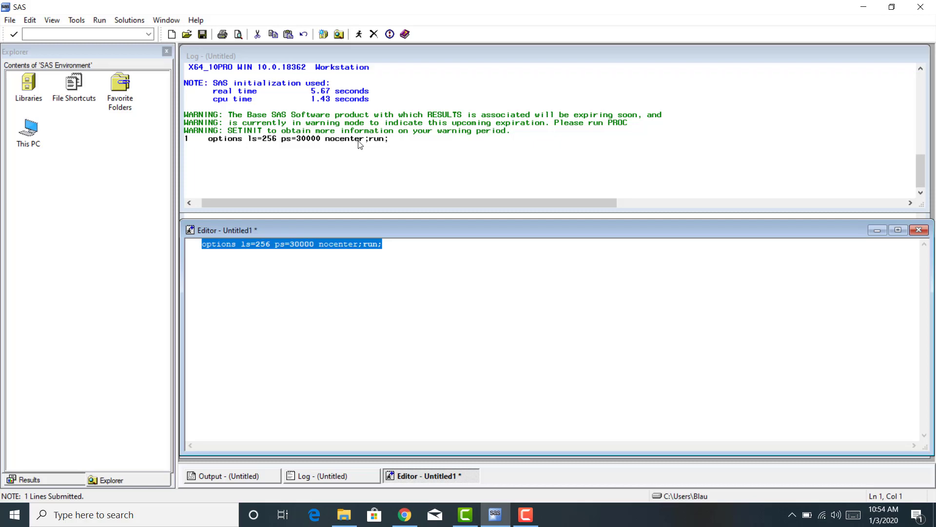
left_click(387, 244)
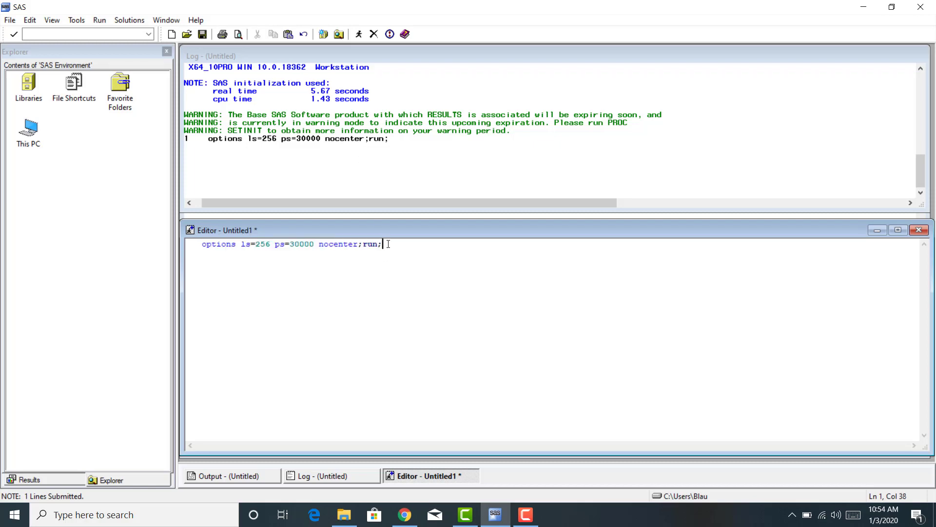
key("Return")
Switch to File Explorer and open the final_acct_statements2019 CSV file from the Fin 5600 folder in Excel
left_click(345, 513)
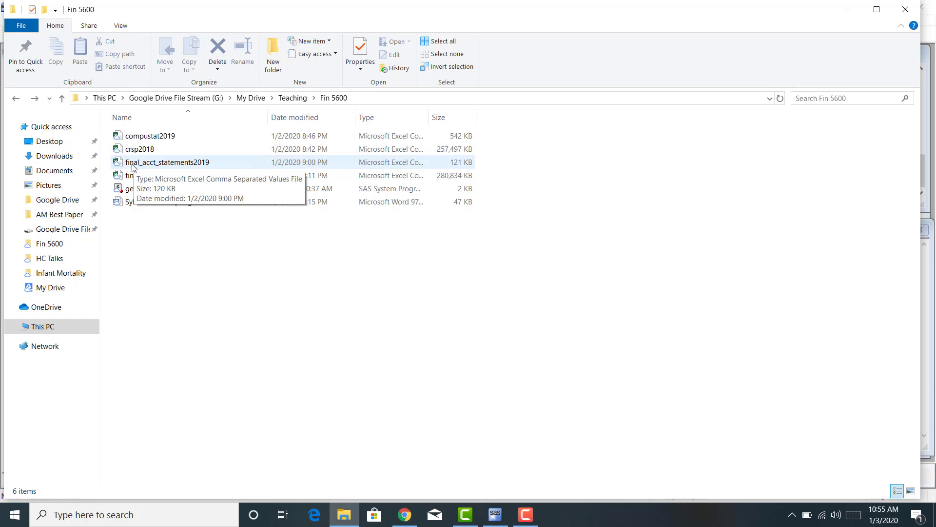
left_click(183, 164)
double_click(184, 164)
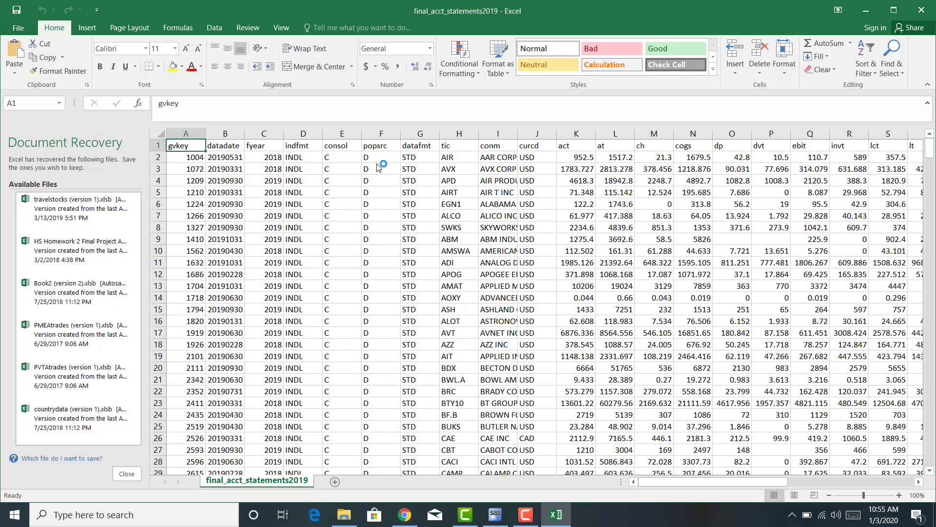
Examine the identifier columns from gvkey, datadate and fyear through the indfmt to datafmt block and tic
left_click(191, 132)
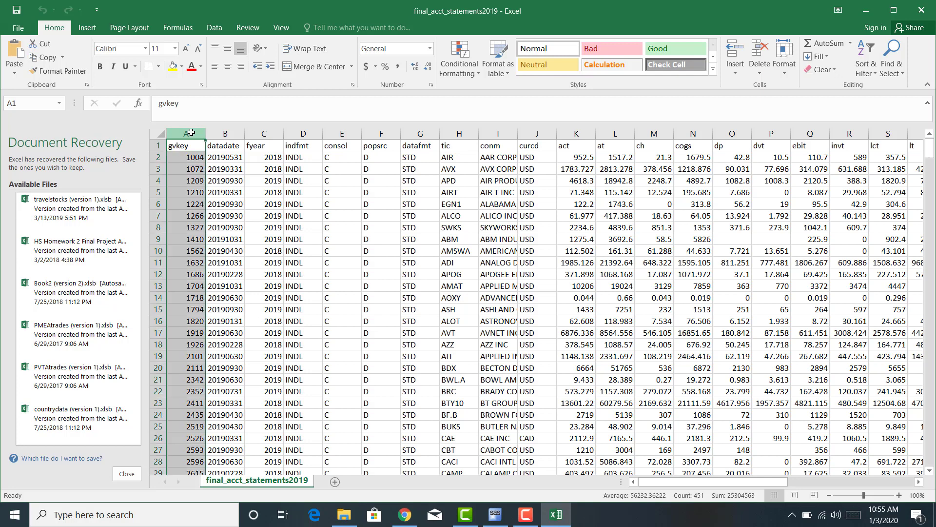
left_click(218, 135)
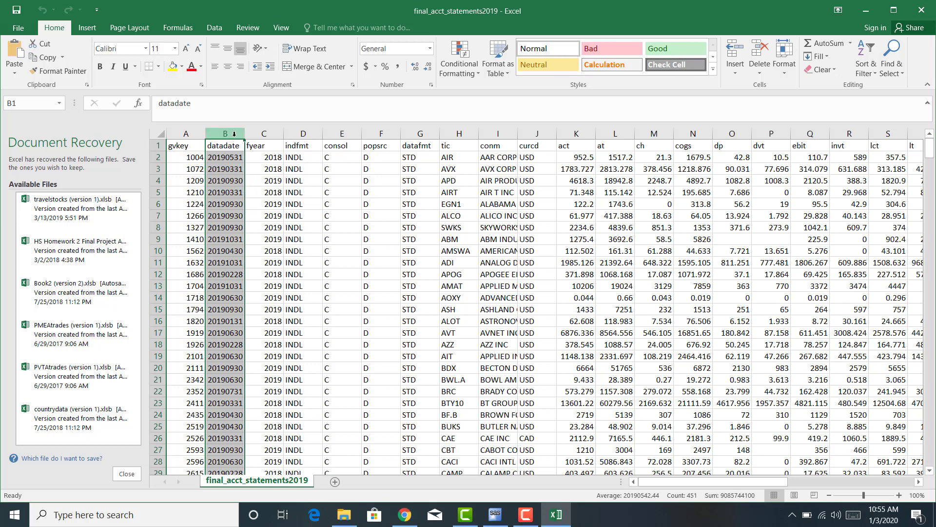
left_click(267, 133)
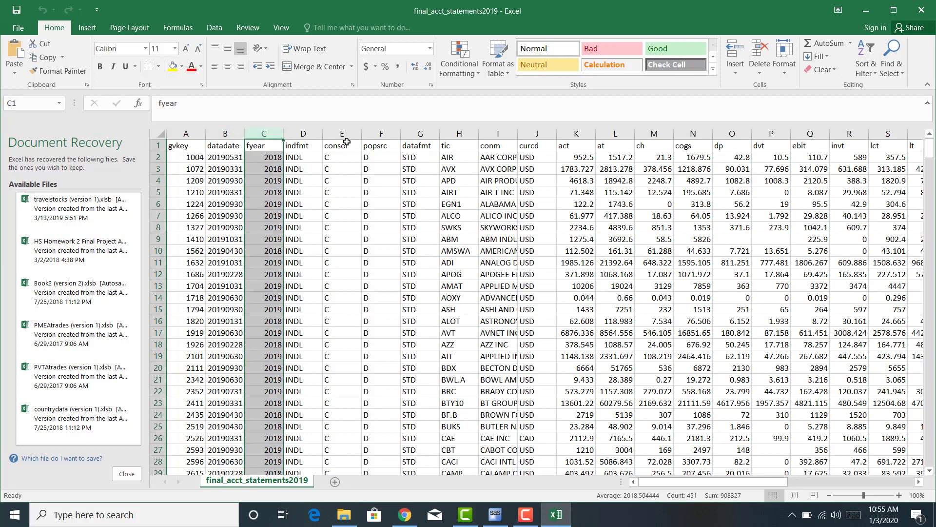
left_click_drag(303, 134, 414, 135)
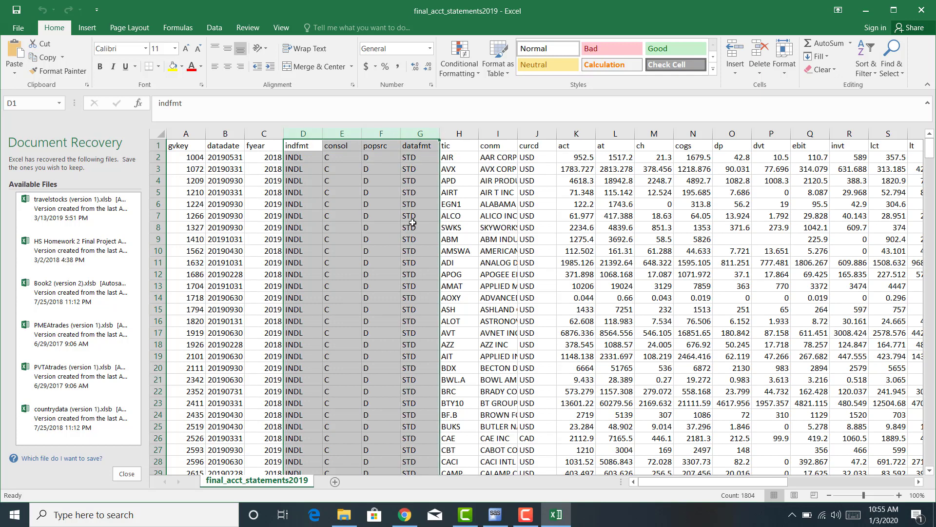
left_click(460, 135)
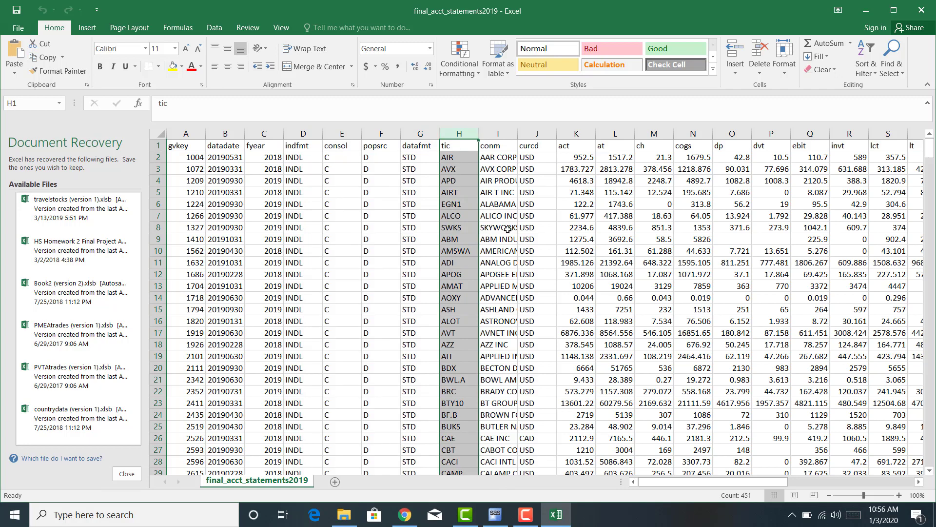
Widen the conm column so that more of each company name can be read
mouse_move(930, 149)
left_mouse_down()
mouse_move(930, 456)
mouse_move(928, 138)
left_mouse_up()
left_click(496, 157)
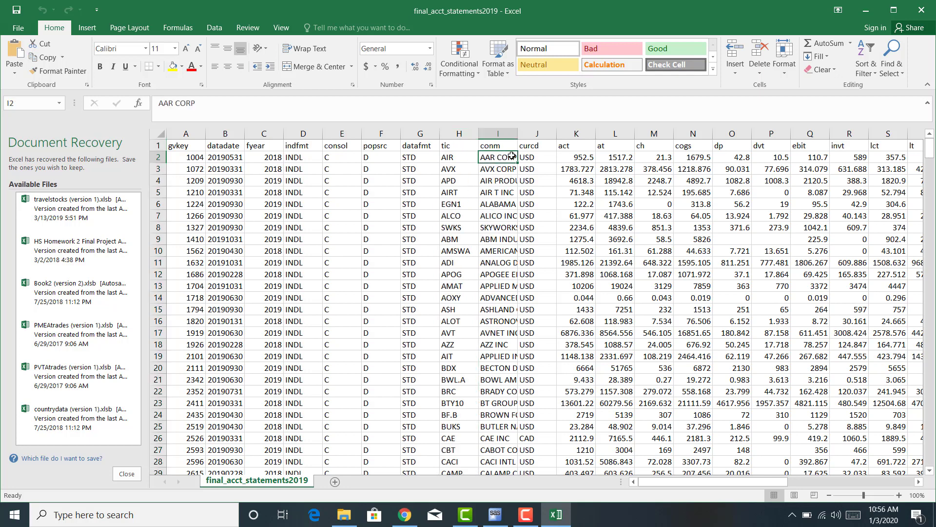
left_click_drag(517, 134, 580, 145)
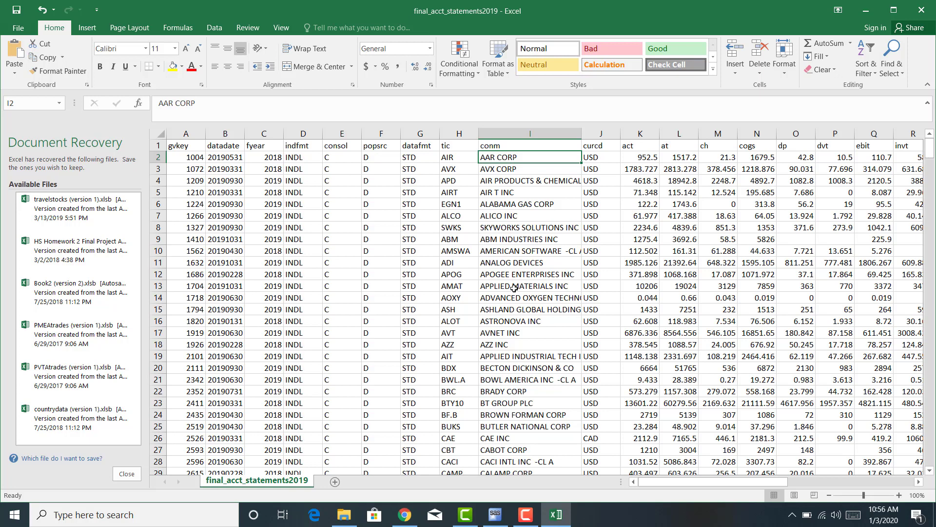
Examine the curcd column and the accounting variables act, at, ch, cogs, dp, dvt, ebit and invt
left_click(597, 134)
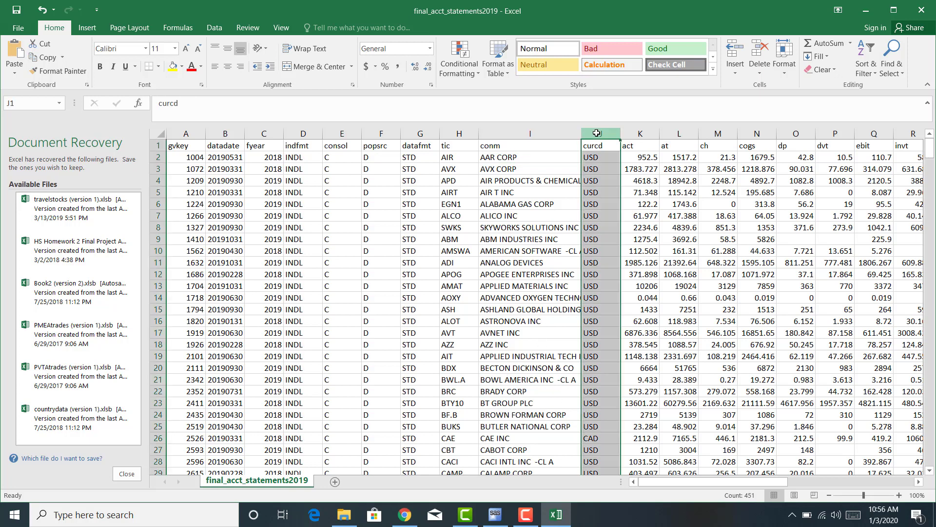
left_click(640, 134)
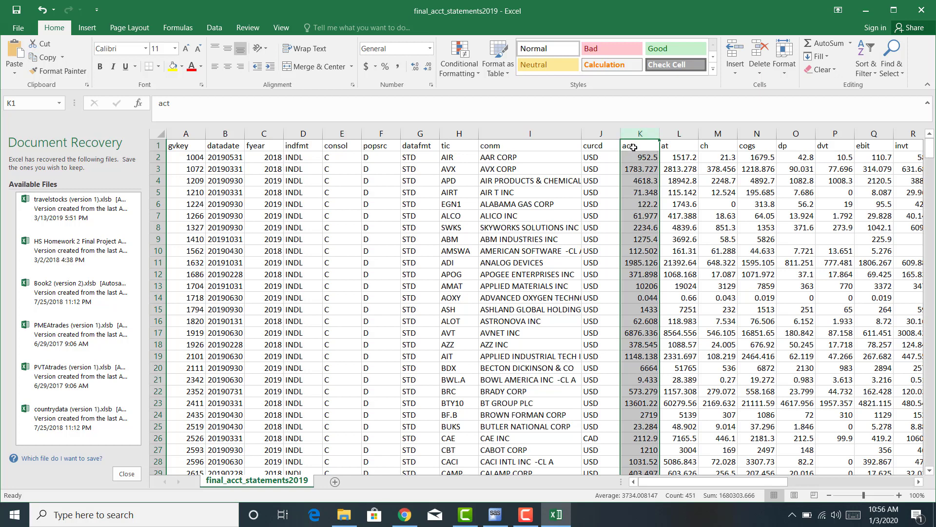
left_click(672, 145)
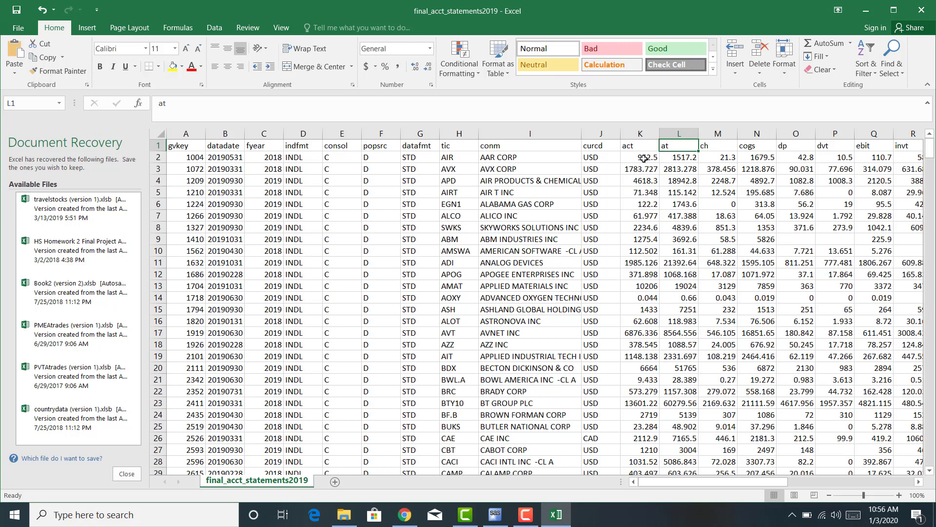
left_click(718, 147)
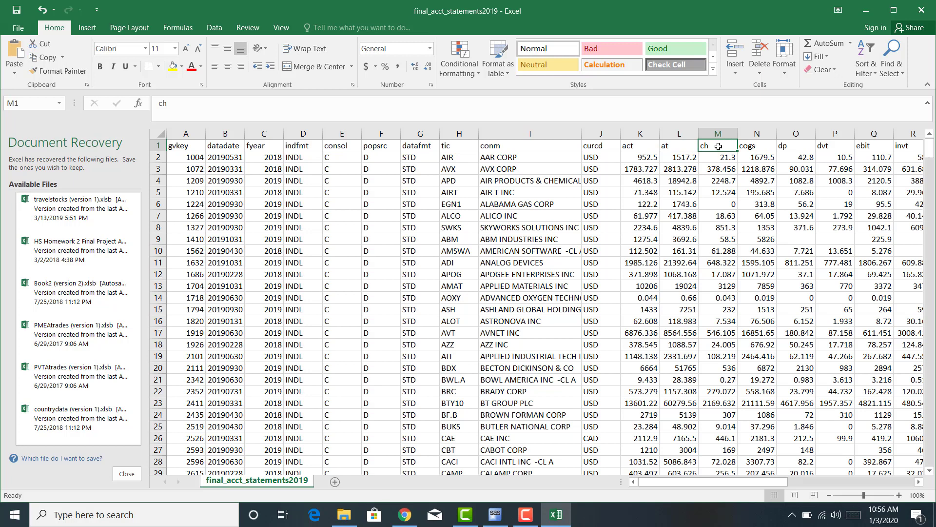
left_click_drag(770, 484, 837, 485)
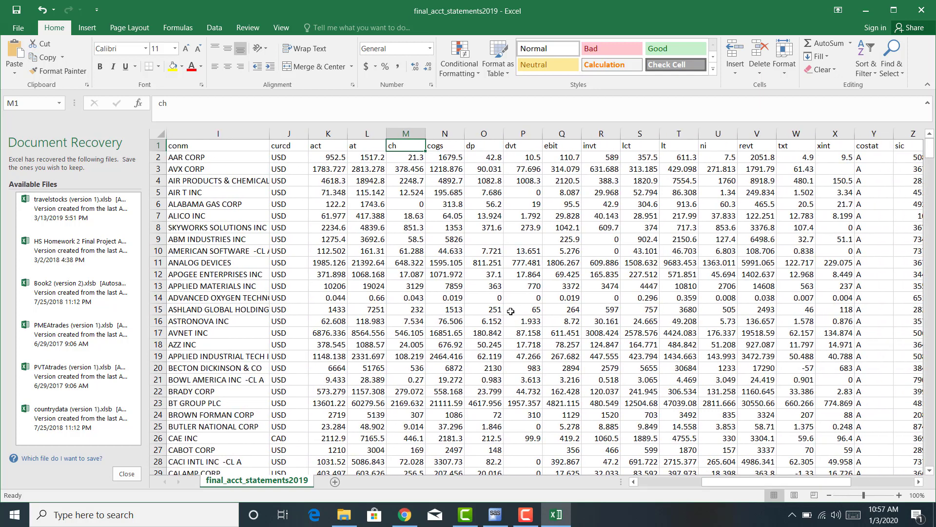
left_click(446, 147)
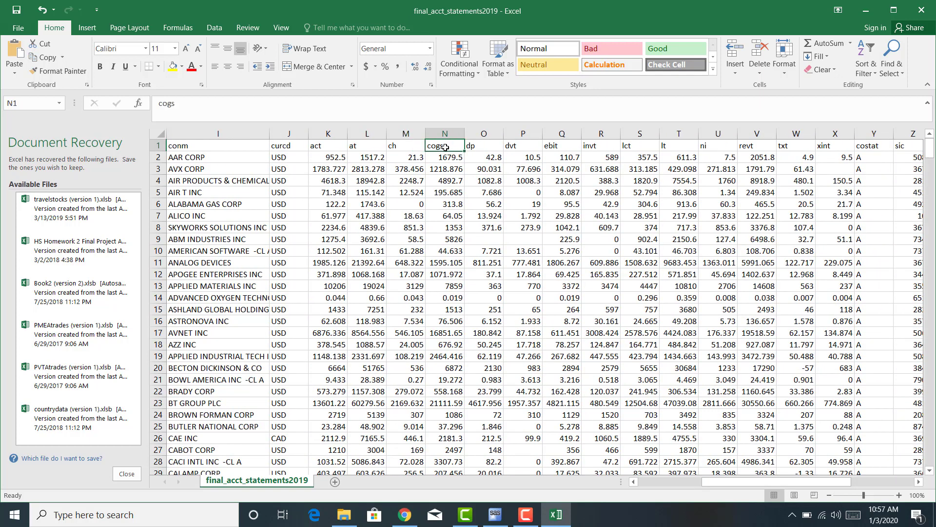
left_click(477, 149)
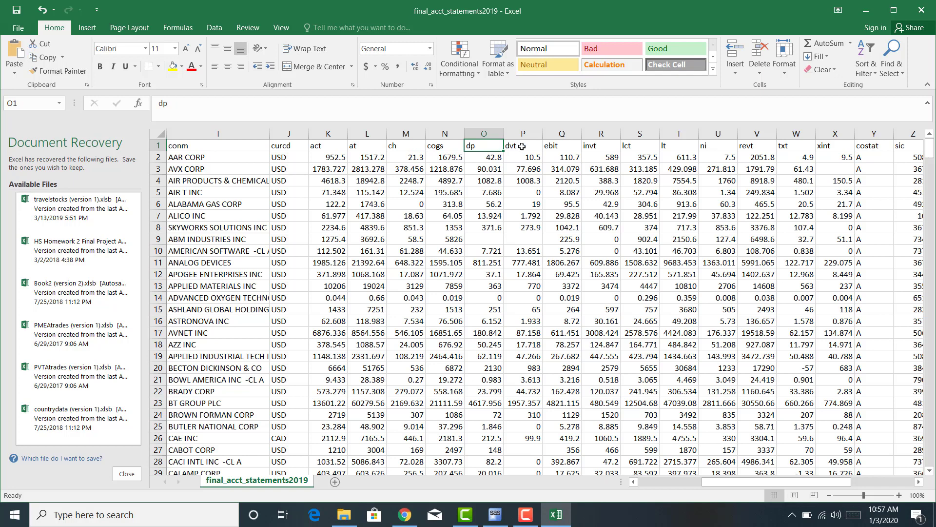
left_click(522, 146)
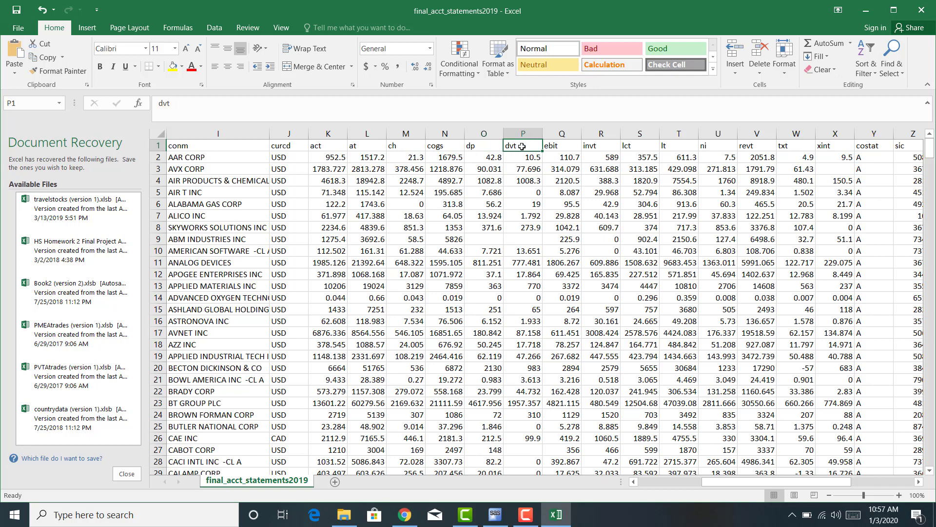
left_click(557, 145)
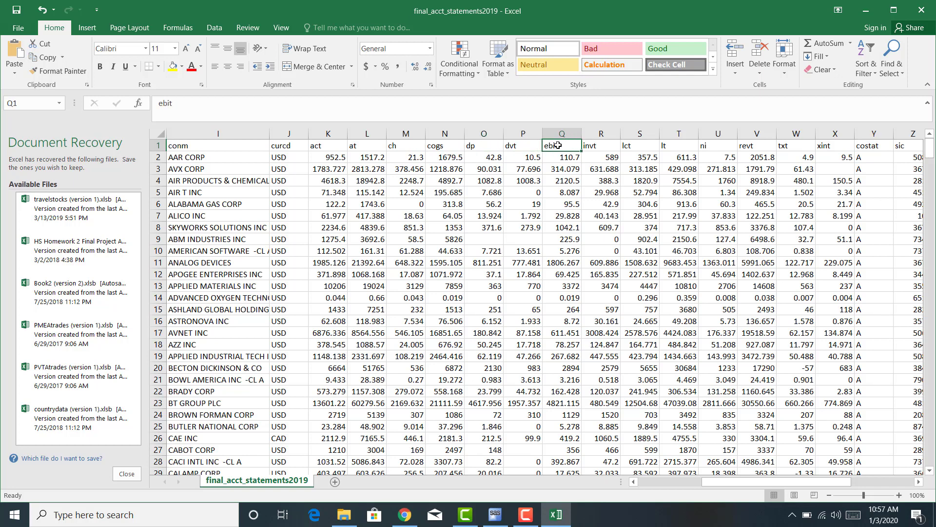
left_click(605, 147)
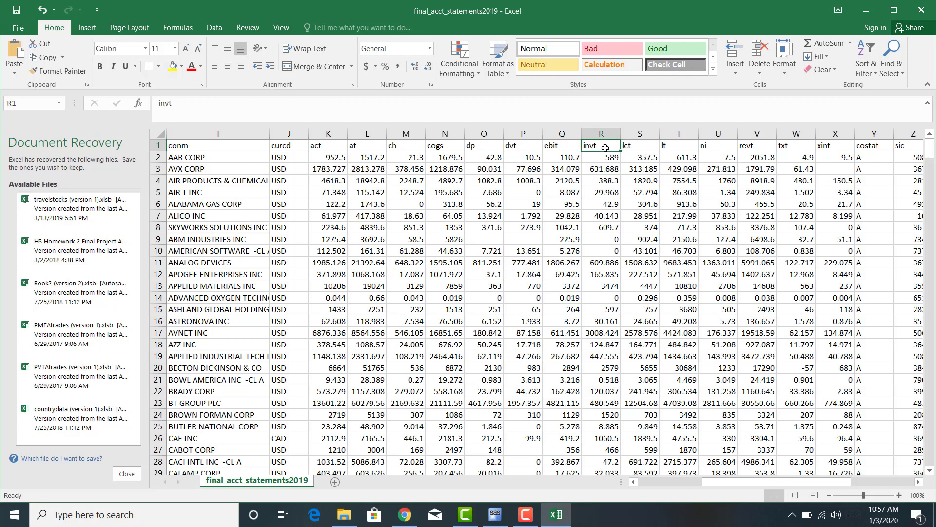
Examine the liability variables lct and lt, followed by ni, revt, txt and xint
left_click(639, 146)
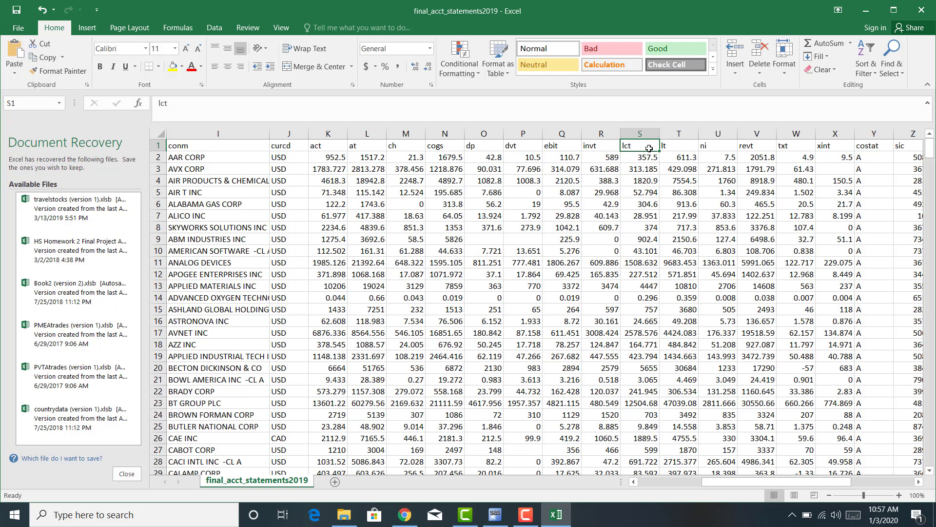
left_click(670, 148)
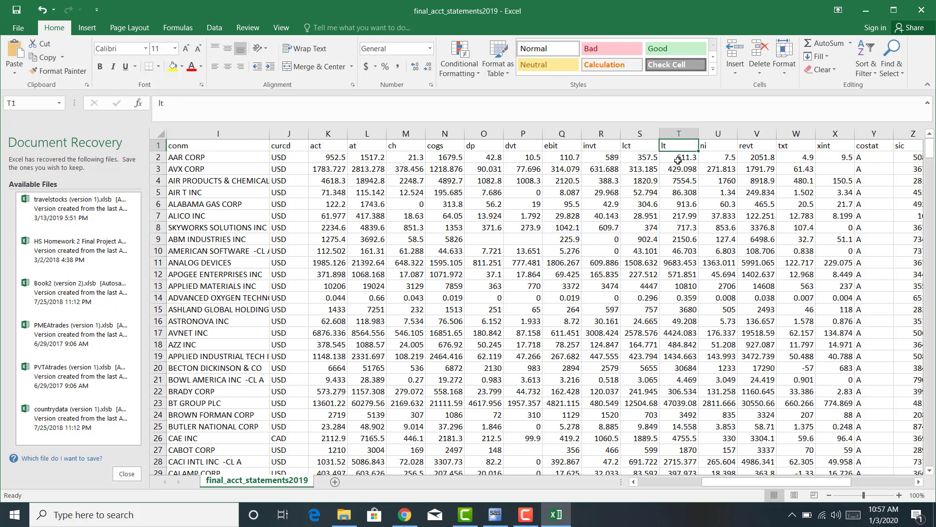
left_click(679, 133)
left_click(650, 133)
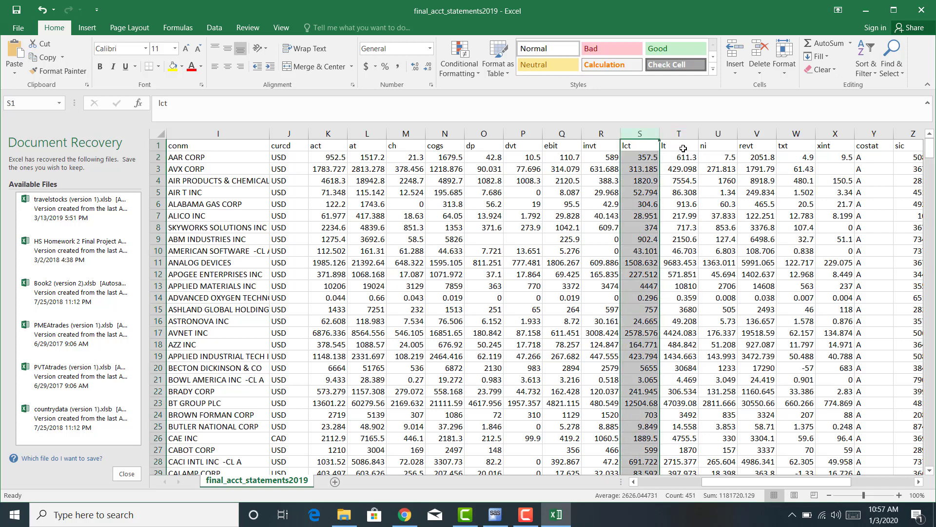
left_click(718, 145)
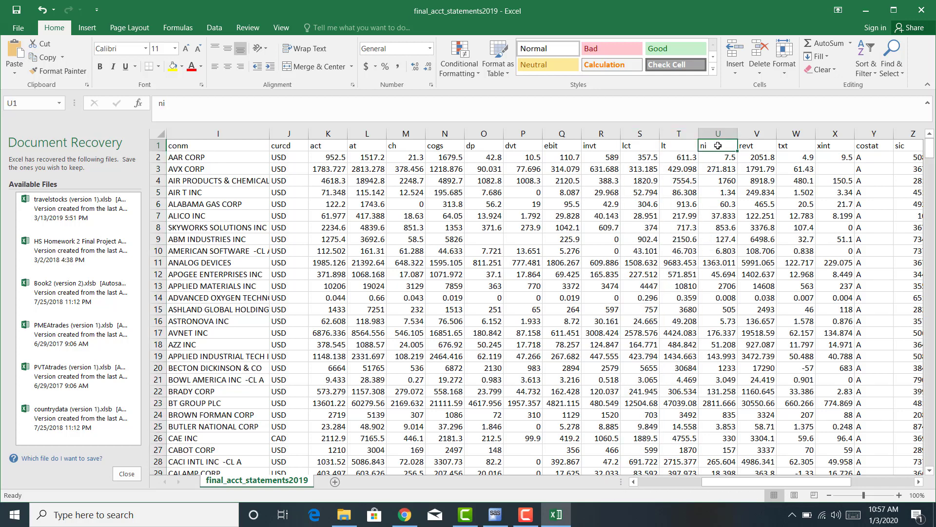
left_click(749, 146)
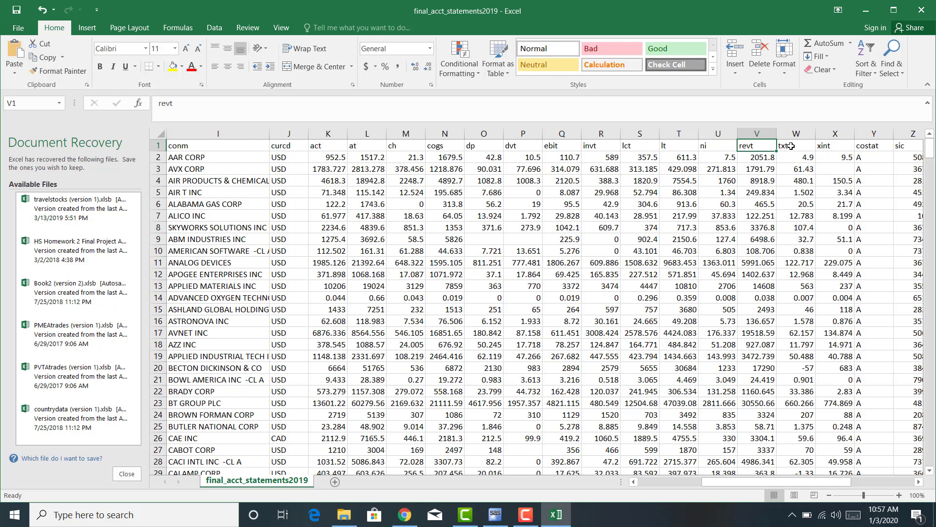
left_click(791, 146)
left_click(829, 146)
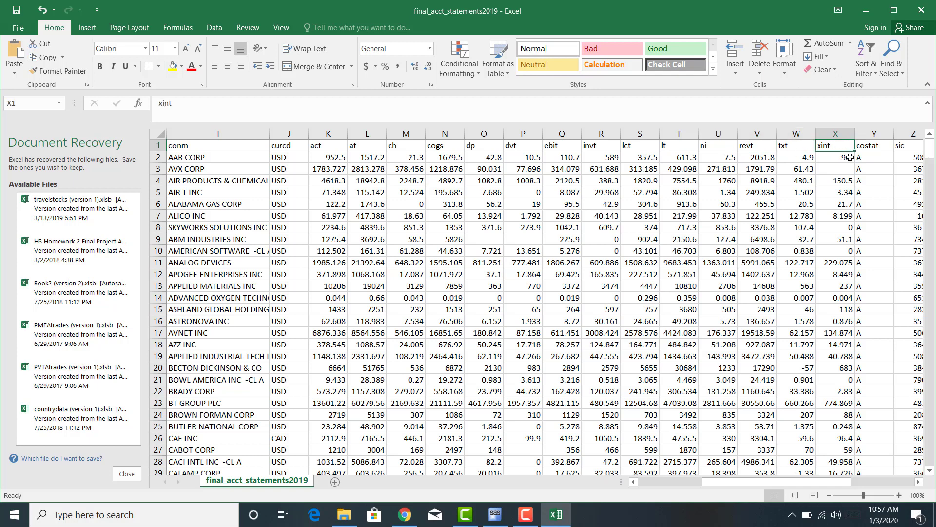
left_click_drag(713, 145, 832, 146)
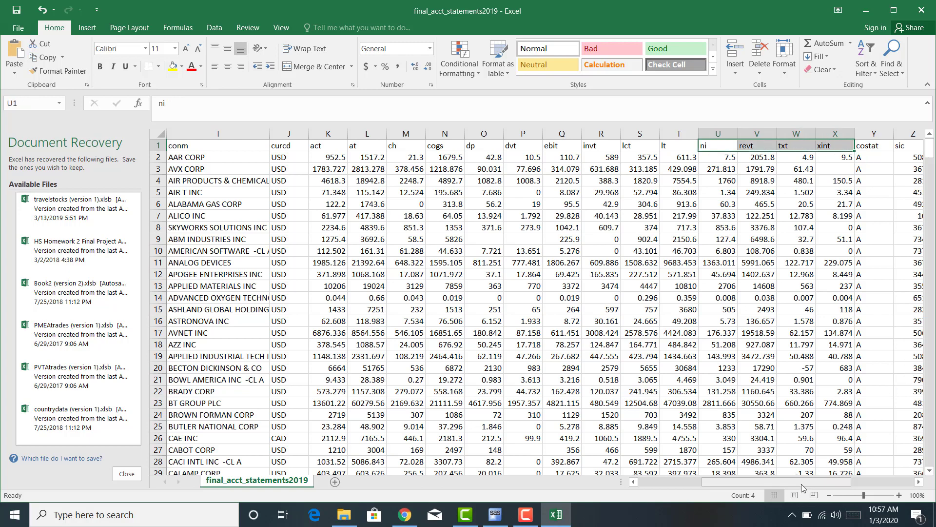
Examine the costat and sic columns and the ratio variables from roe through tat, plus equity
mouse_move(801, 484)
left_mouse_down()
mouse_move(858, 477)
mouse_move(809, 476)
left_mouse_up()
left_click(771, 144)
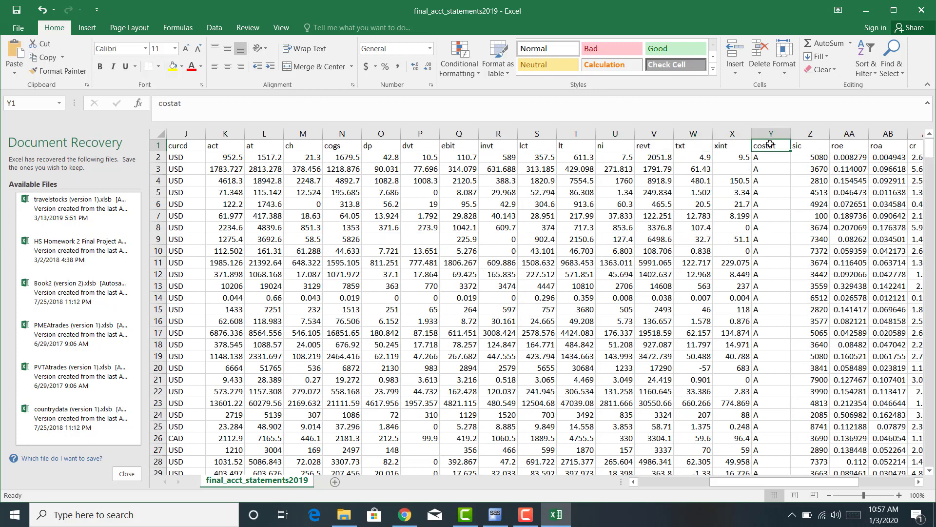
left_click(810, 133)
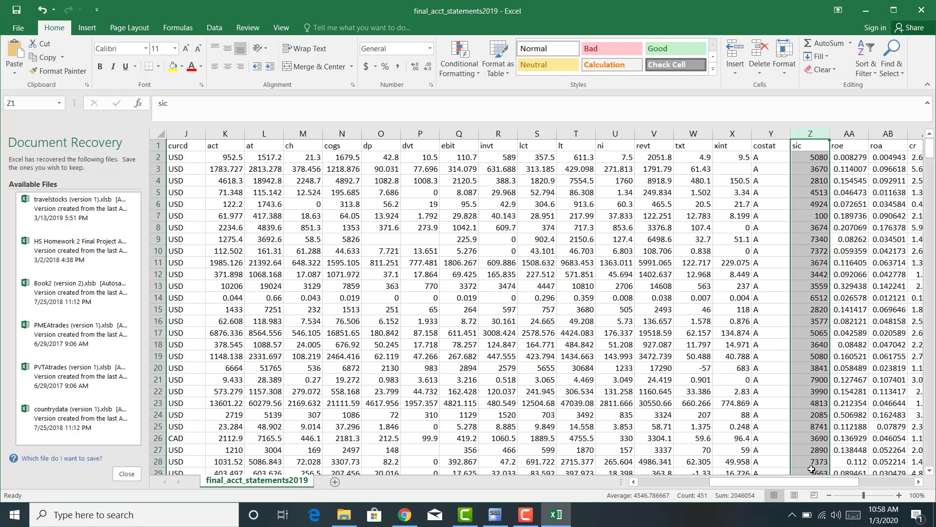
left_click_drag(809, 481, 871, 482)
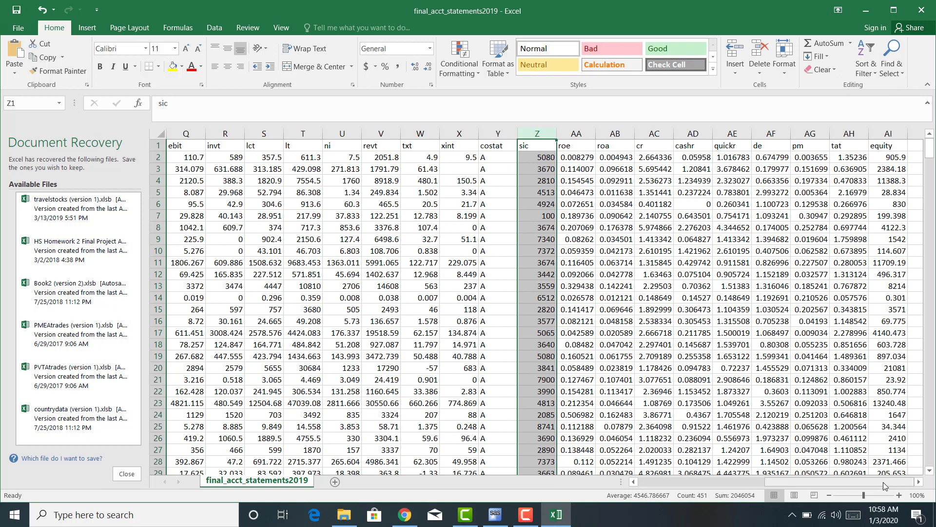
left_click_drag(884, 485, 758, 485)
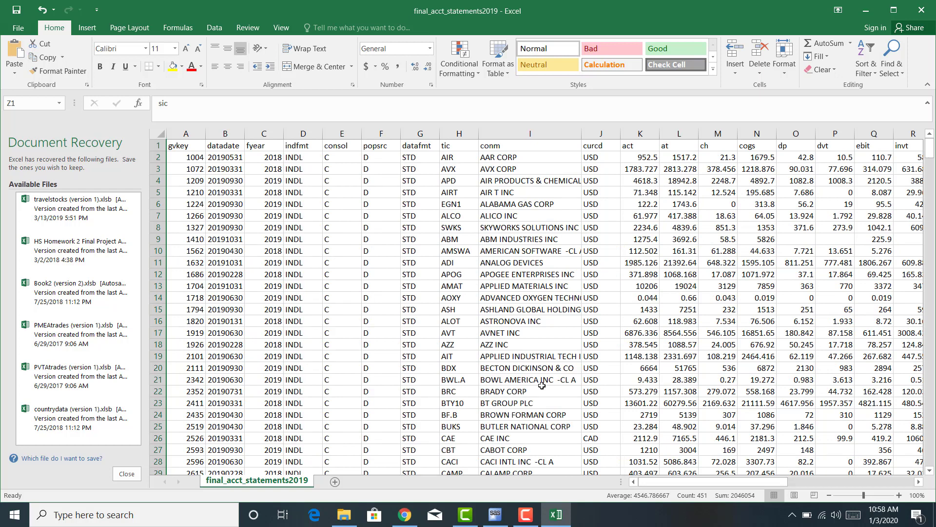
Switch to SAS and start a data import with Comma Separated Values (*.csv) as the standard data source
left_click(495, 513)
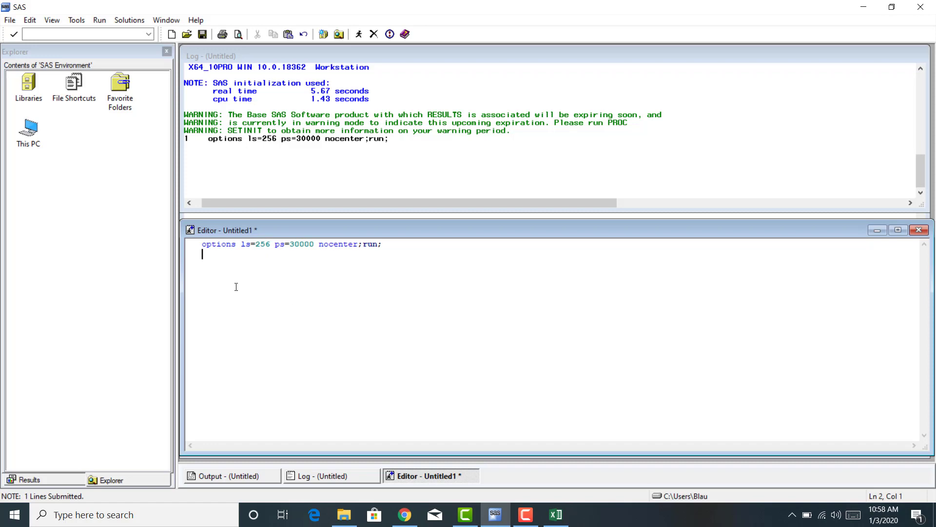
left_click(12, 22)
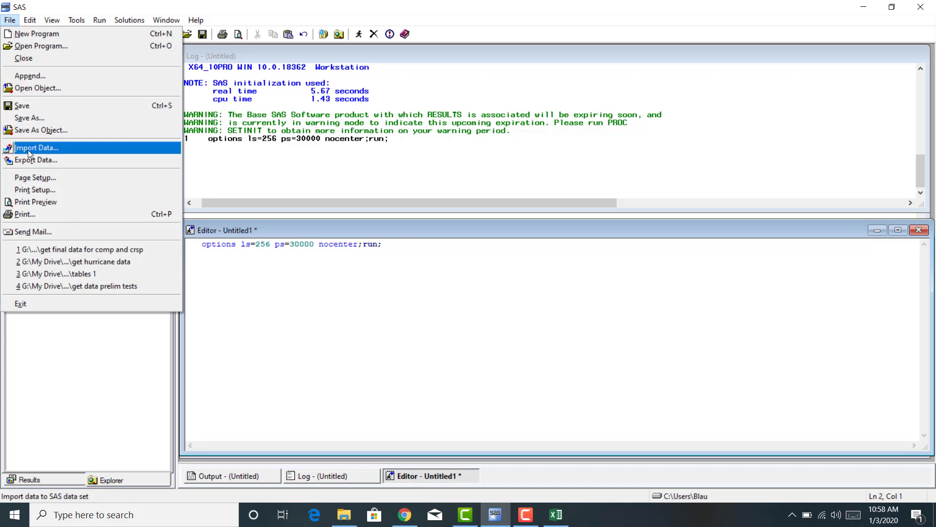
left_click(28, 150)
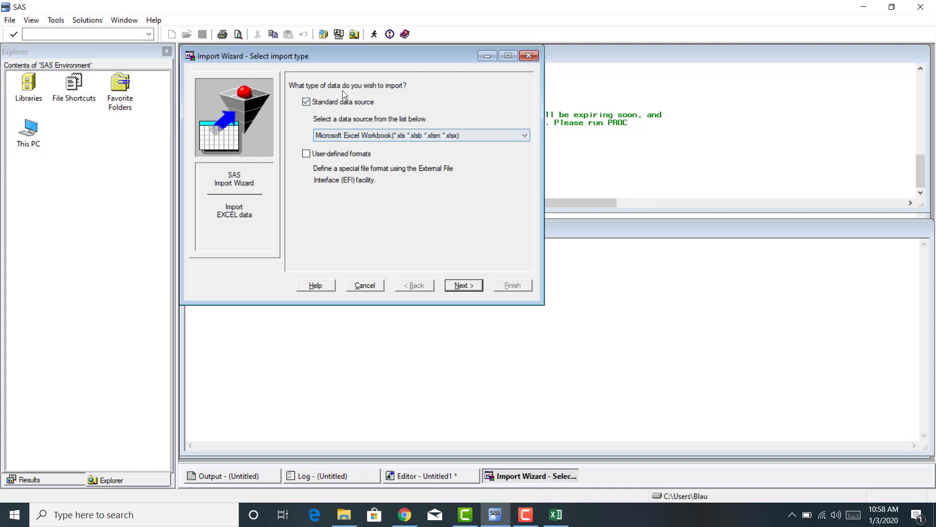
left_click(388, 136)
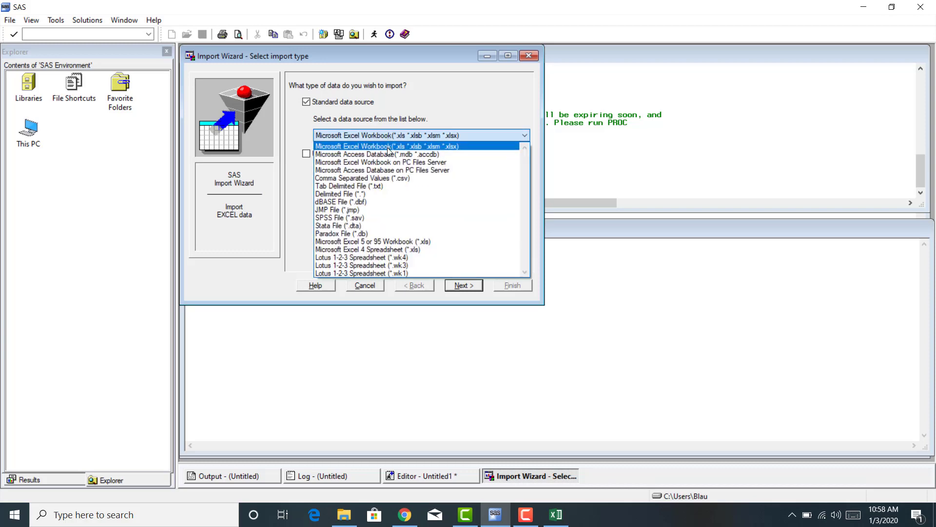
left_click(393, 179)
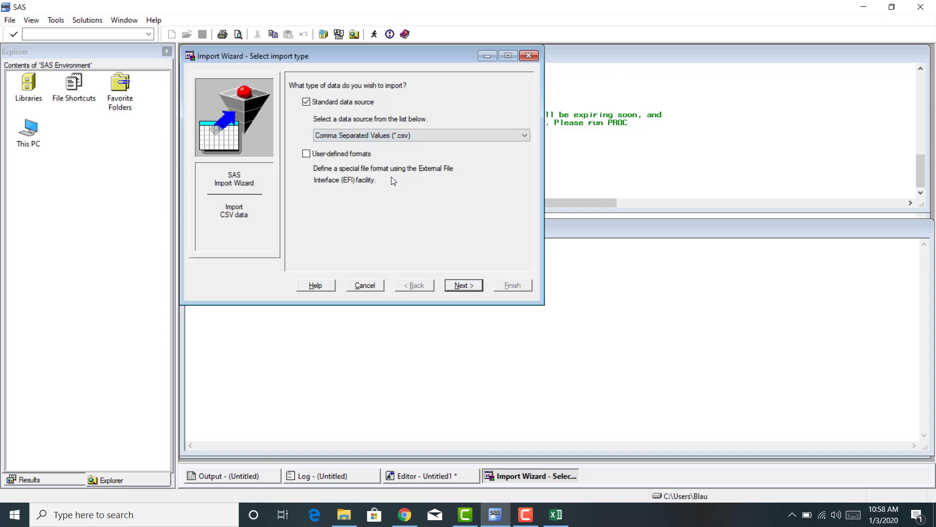
left_click(462, 286)
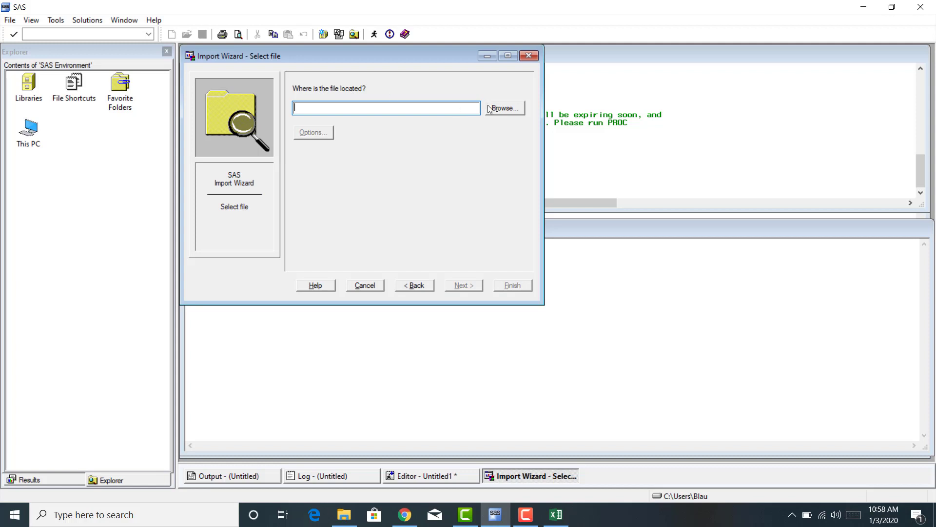
Choose final_acct_statements2019 from My Drive\Teaching\Fin 5600 on the G: drive as the file to import
left_click(505, 110)
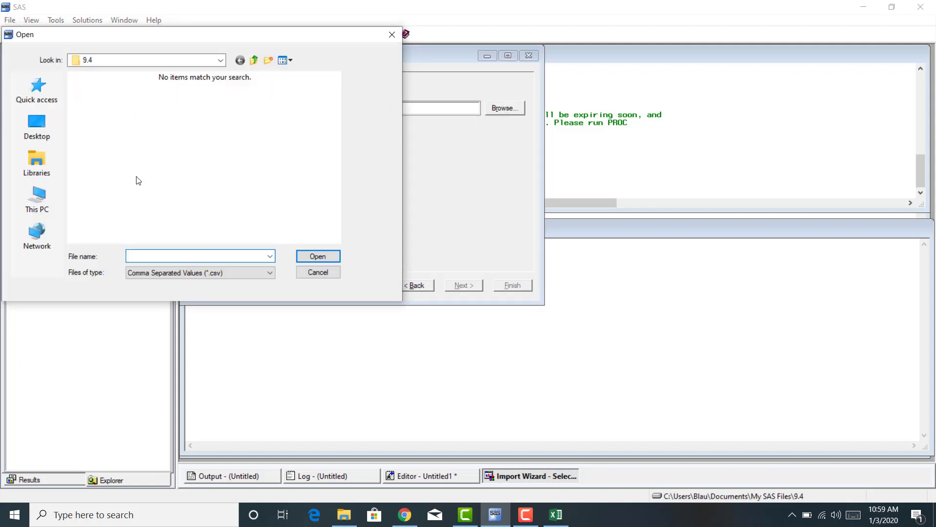
left_click(34, 205)
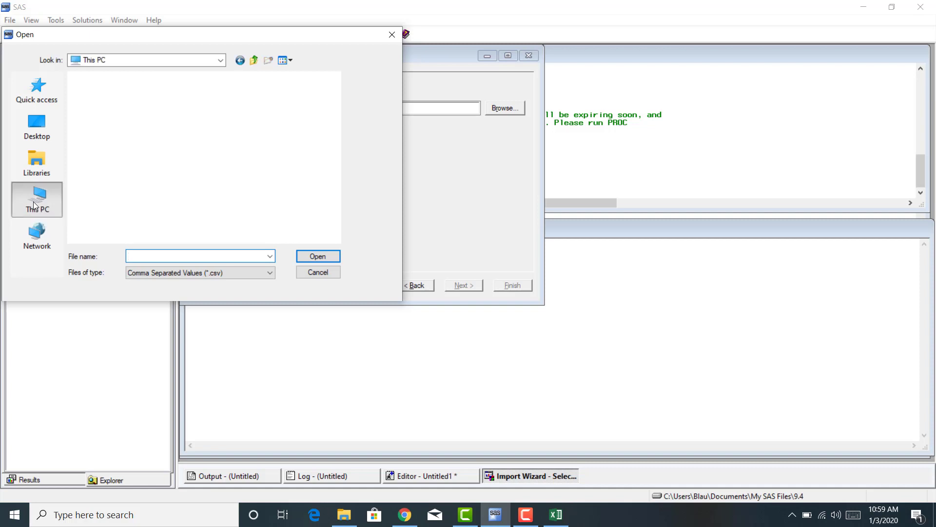
left_click(110, 174)
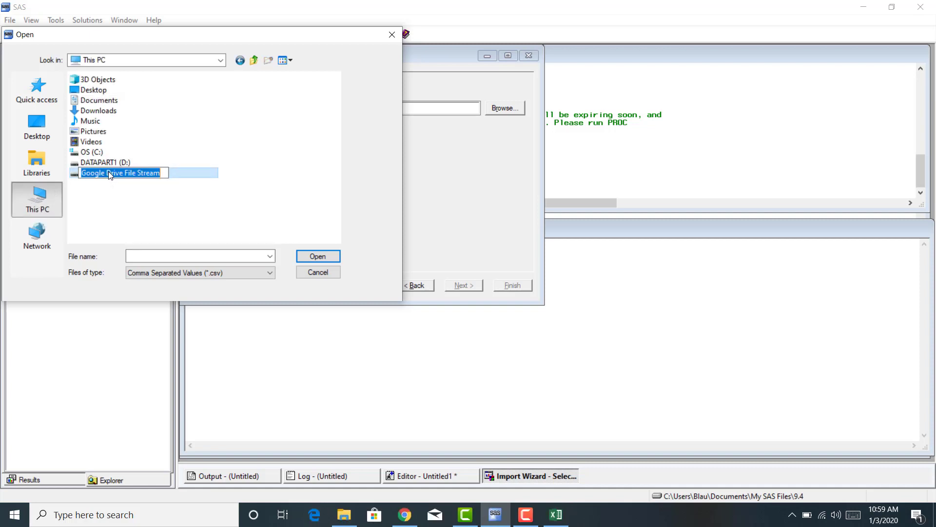
left_click(76, 179)
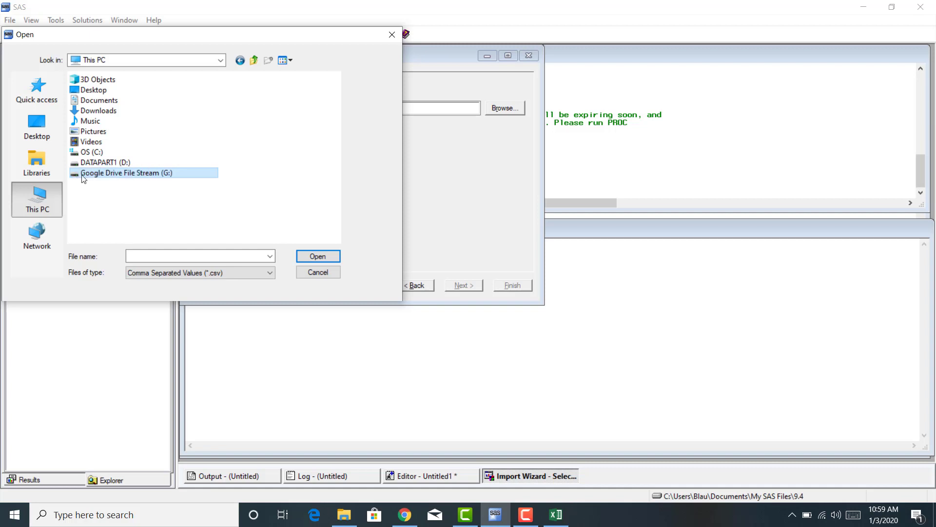
double_click(79, 177)
left_click(94, 83)
double_click(94, 83)
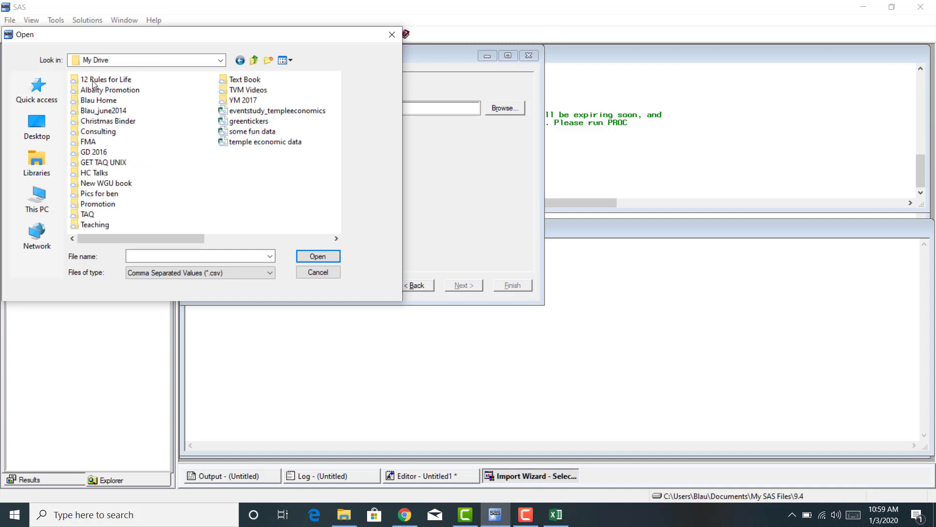
double_click(99, 226)
double_click(99, 112)
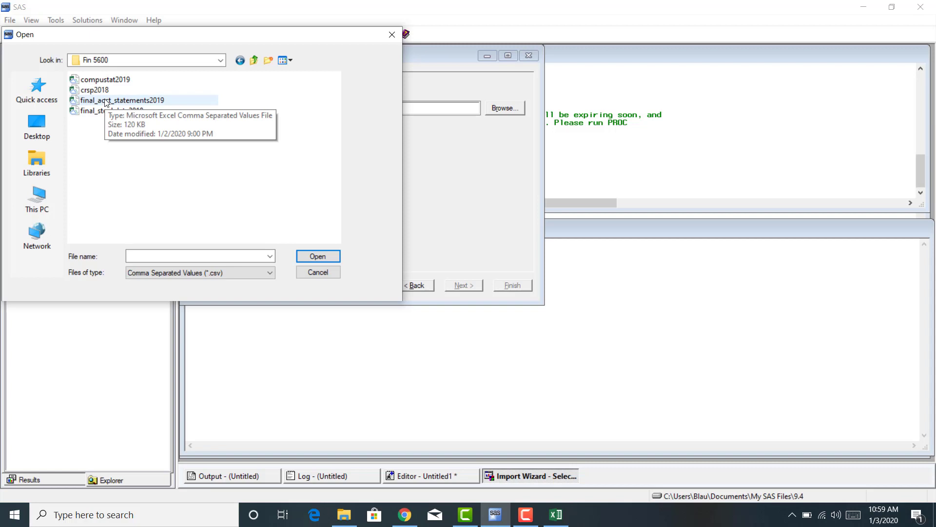
double_click(105, 101)
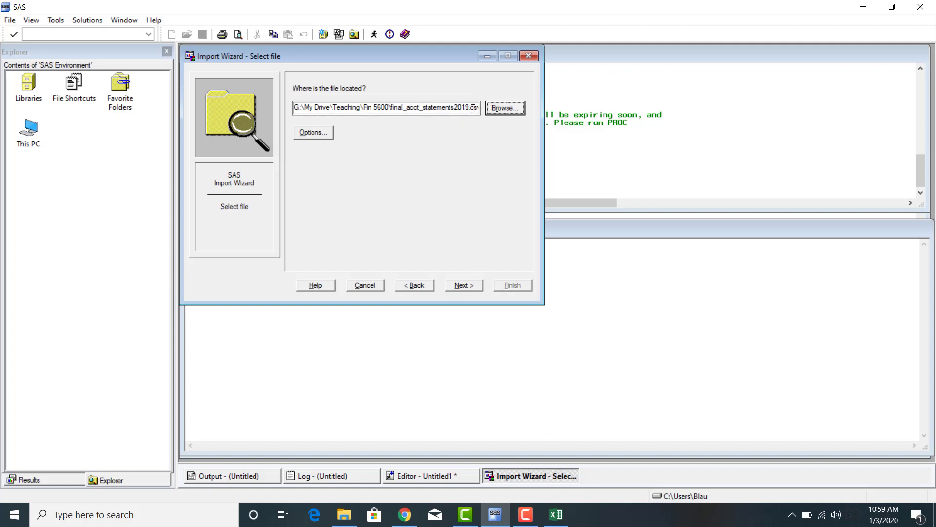
left_click(464, 285)
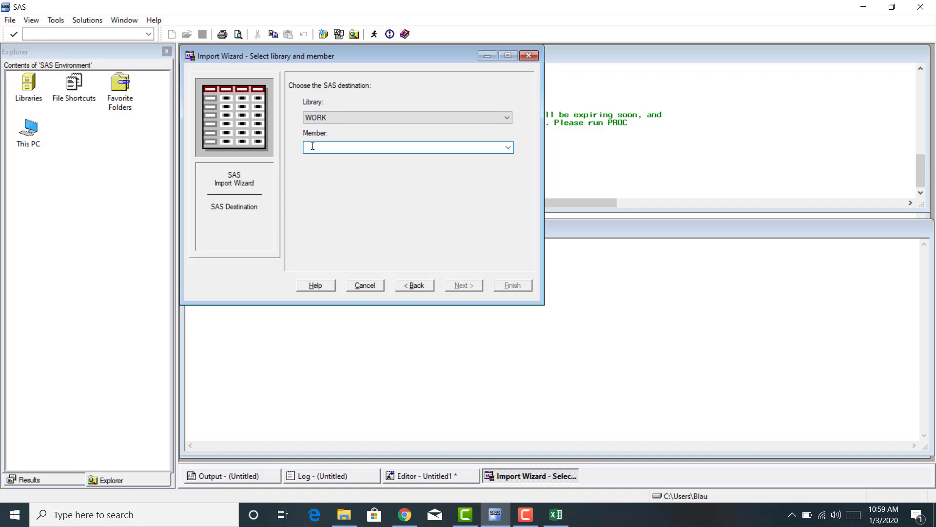
Name the destination member data1 in the WORK library and try to finish the import without saving PROC IMPORT statements
type("data1")
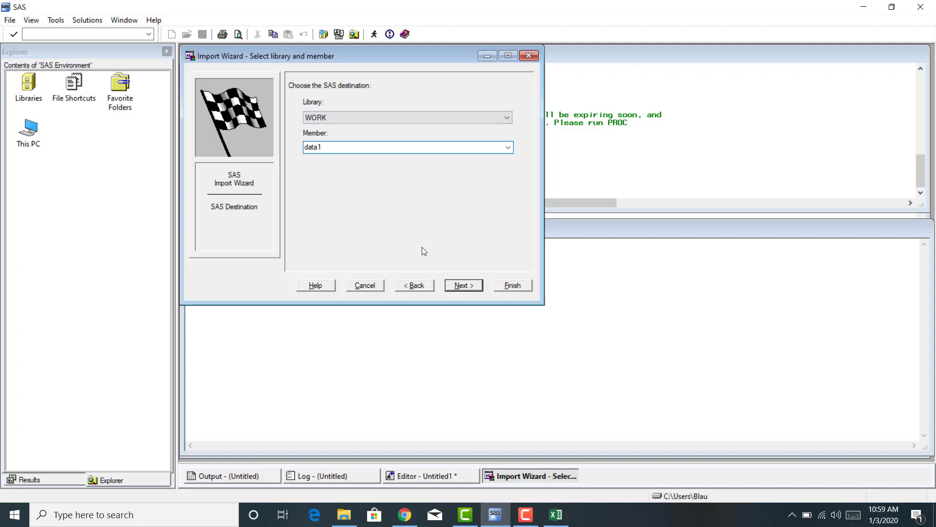
left_click(460, 287)
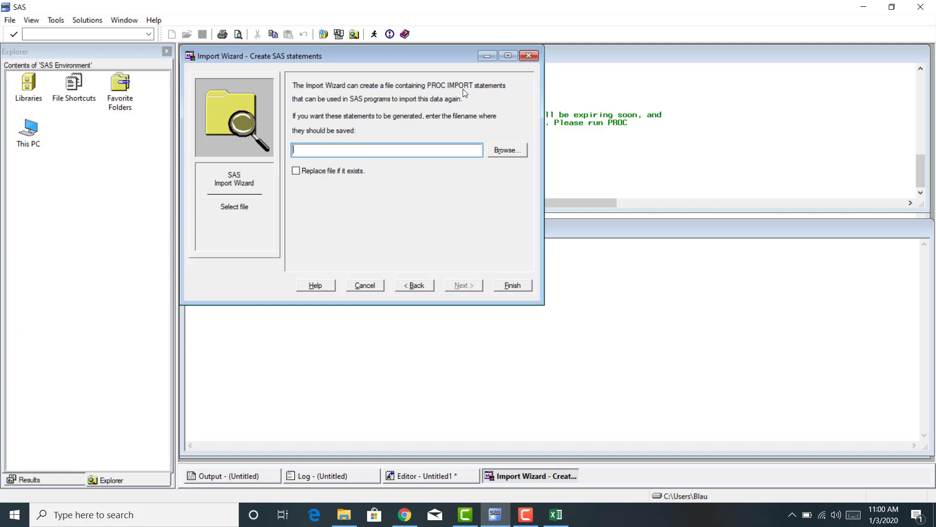
left_click(516, 287)
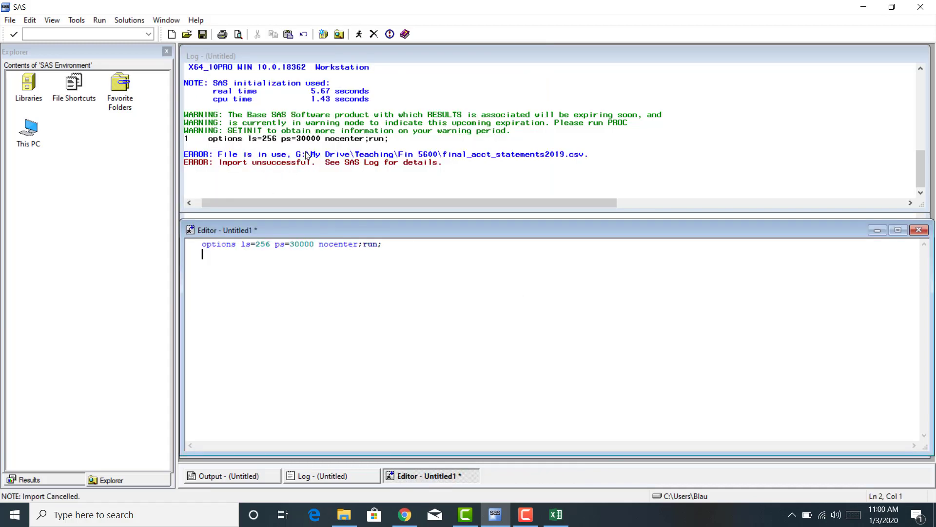
Switch to Excel, close the final_acct_statements2019 workbook without saving changes, and return to SAS
left_click(556, 514)
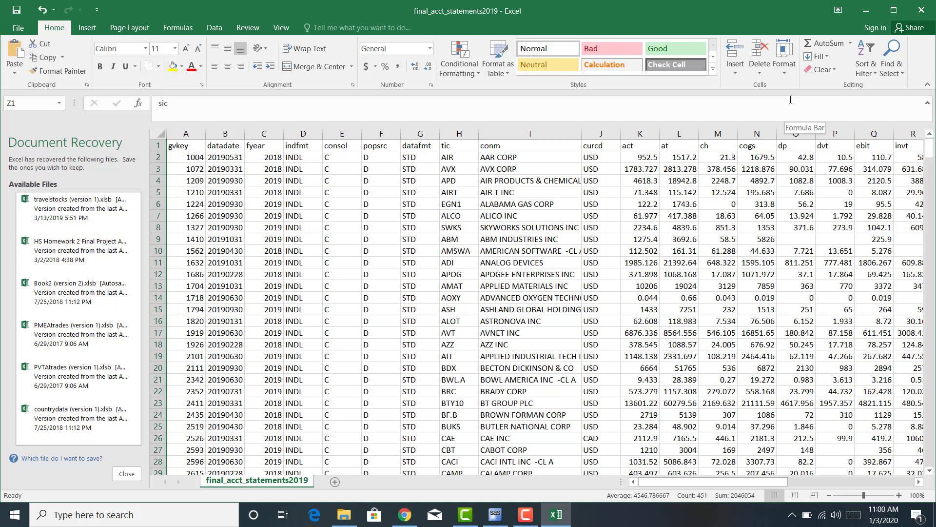
left_click(921, 10)
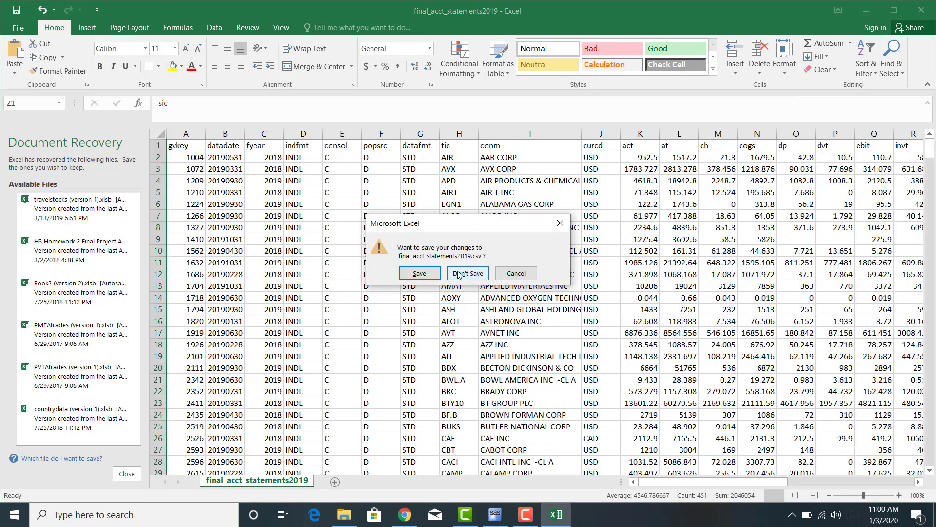
left_click(468, 274)
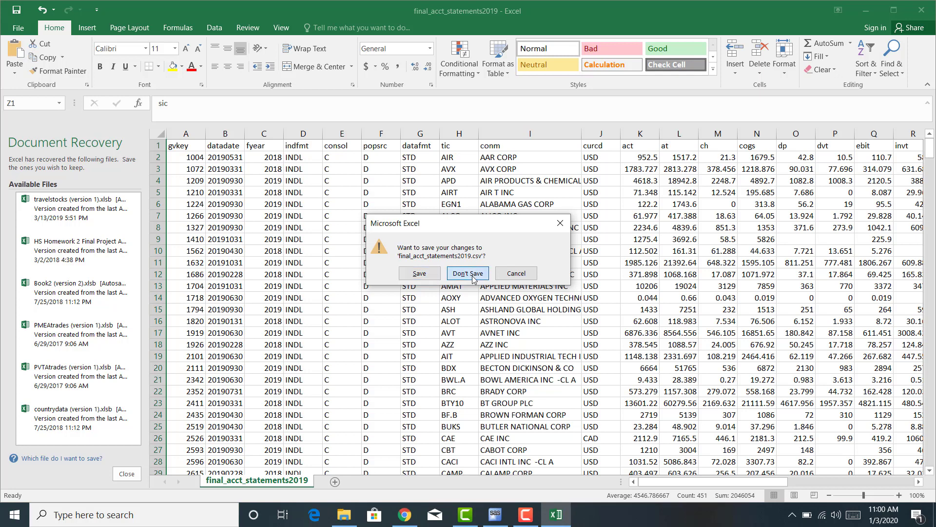
left_click(278, 199)
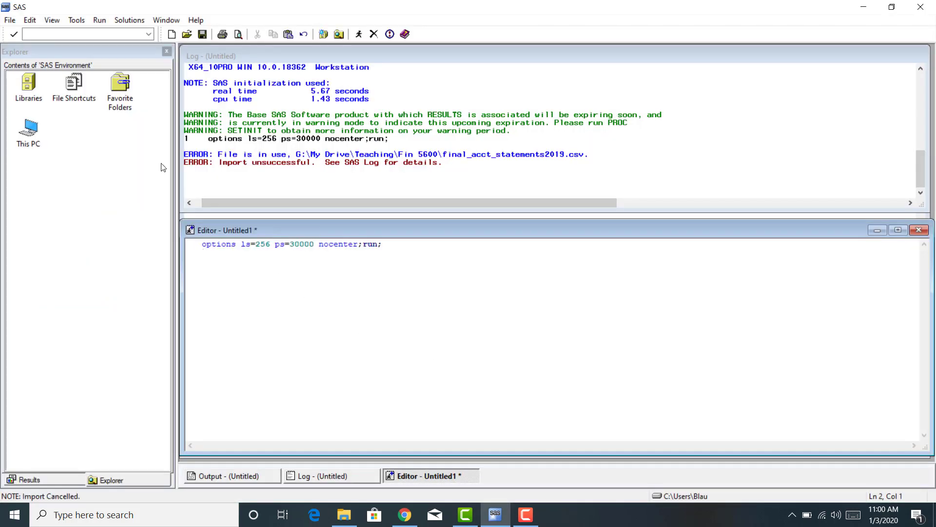
Start a new data import with Comma Separated Values (*.csv) as the data source
left_click(10, 21)
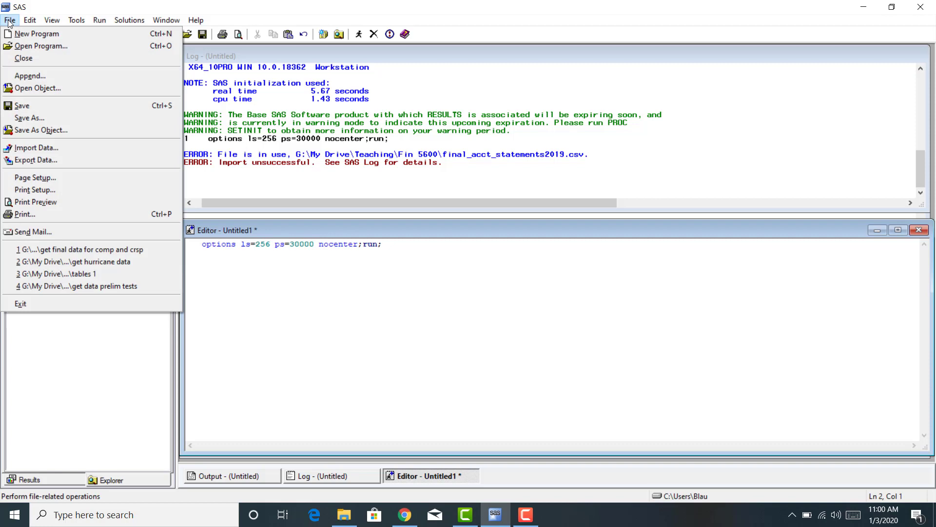
left_click(34, 147)
left_click(370, 136)
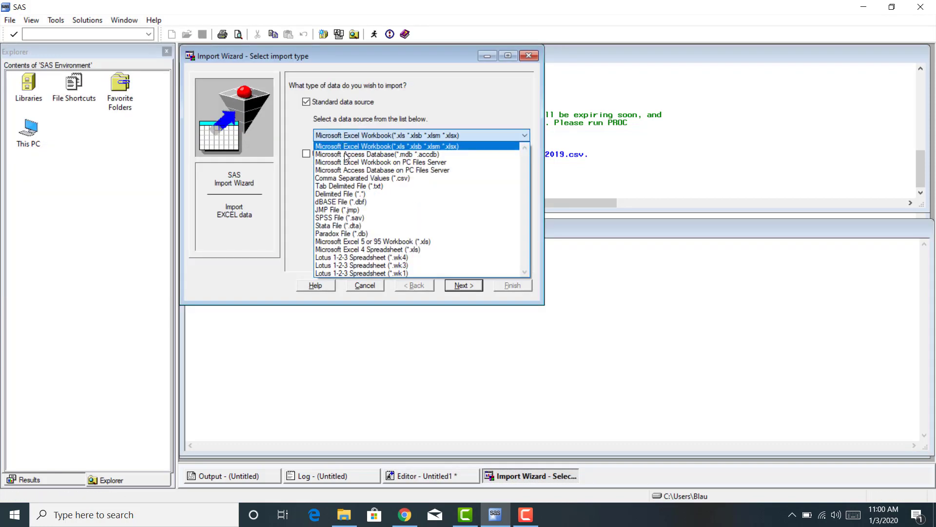
left_click(352, 181)
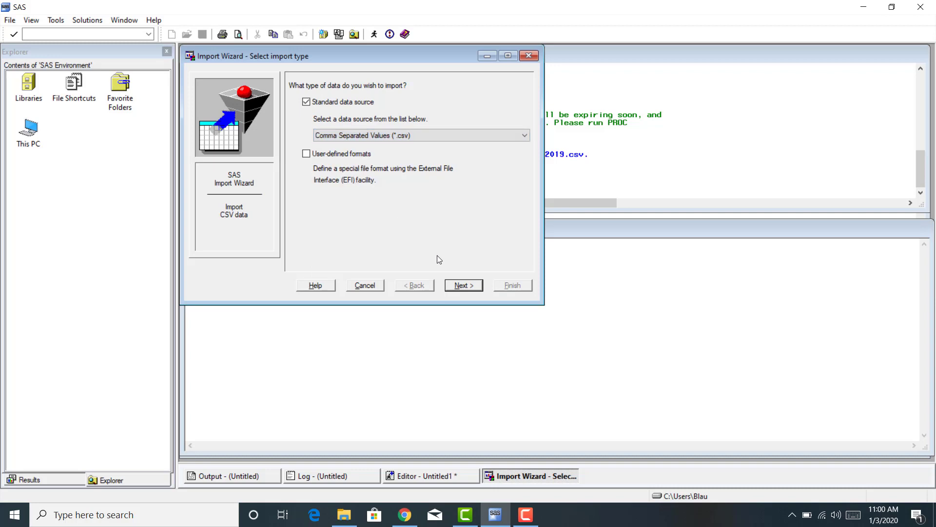
left_click(461, 285)
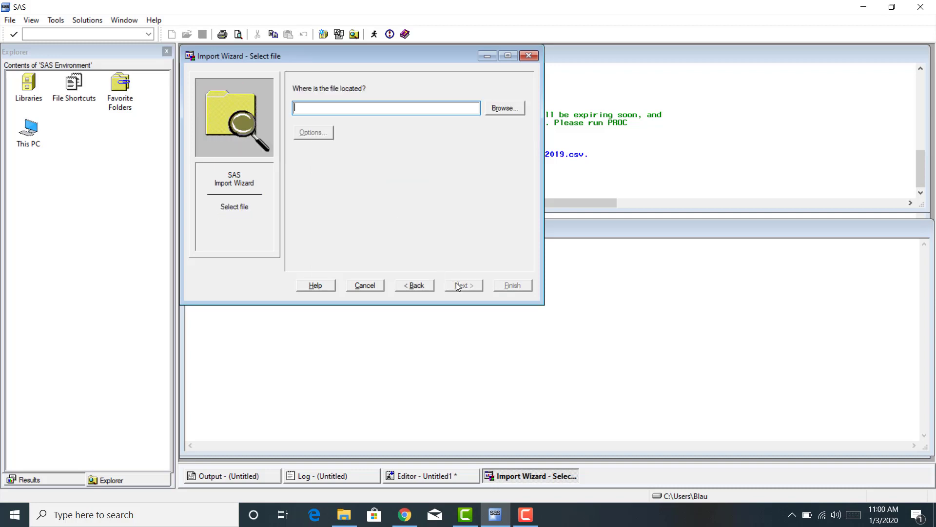
Select G:\My Drive\Teaching\Fin 5600\final_acct_statements2019.csv as the import file and continue to the SAS destination settings
left_click(501, 109)
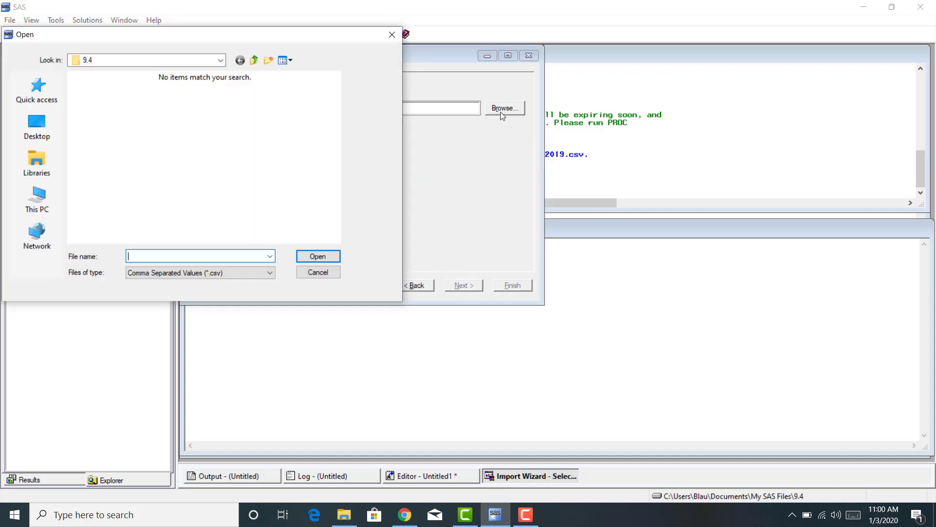
left_click(37, 200)
double_click(99, 173)
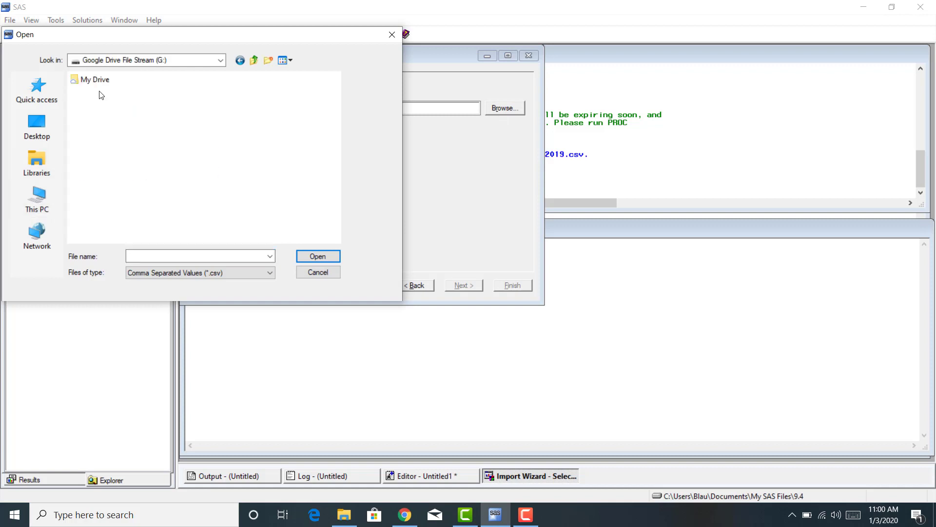
left_click(101, 82)
double_click(99, 81)
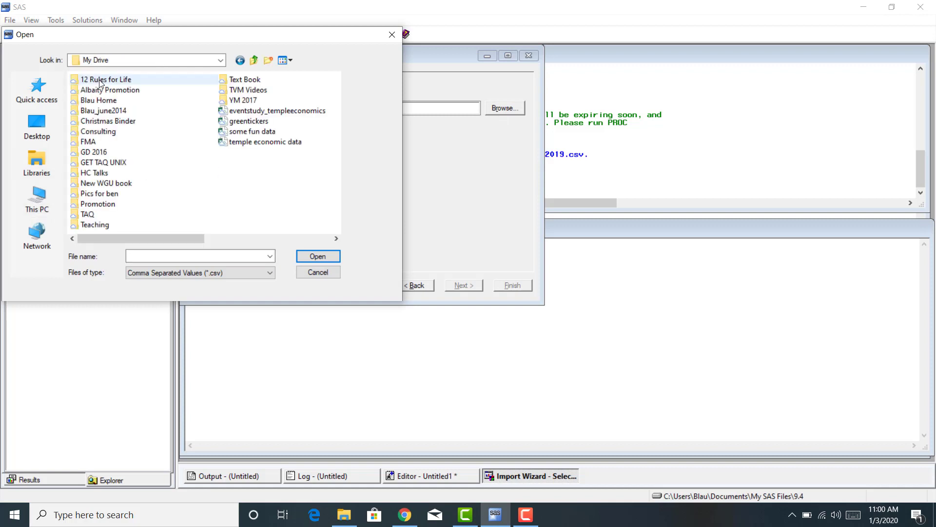
double_click(94, 224)
double_click(101, 110)
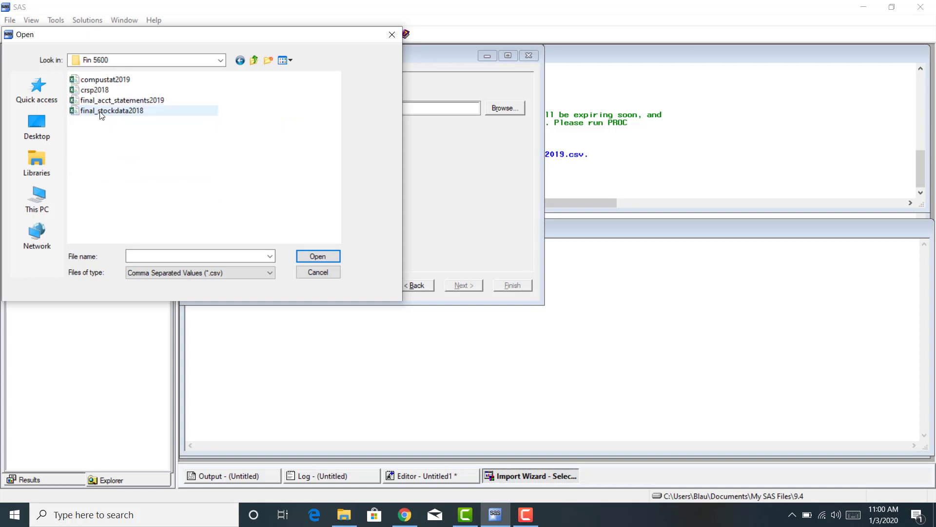
double_click(104, 100)
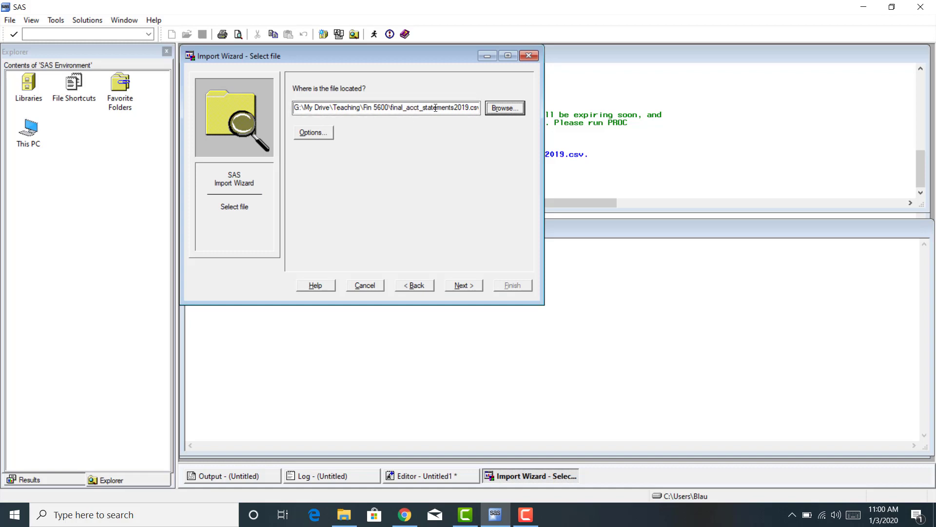
left_click(471, 288)
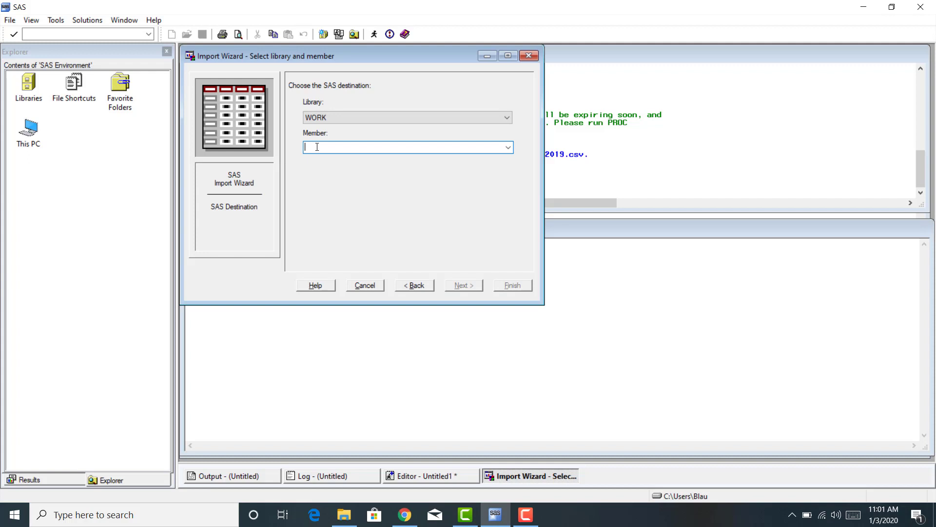
Import the CSV as member data1 in the WORK library without saving the PROC IMPORT statements
type("data1")
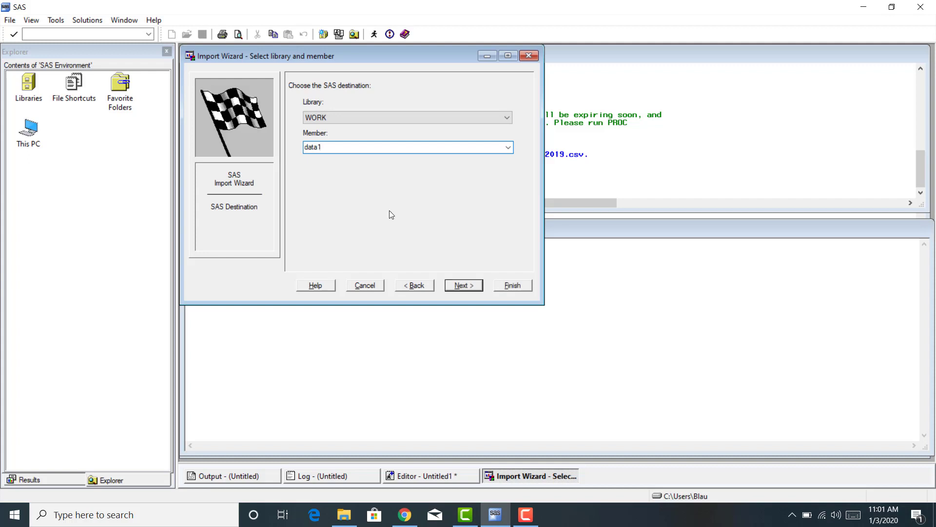
left_click(464, 286)
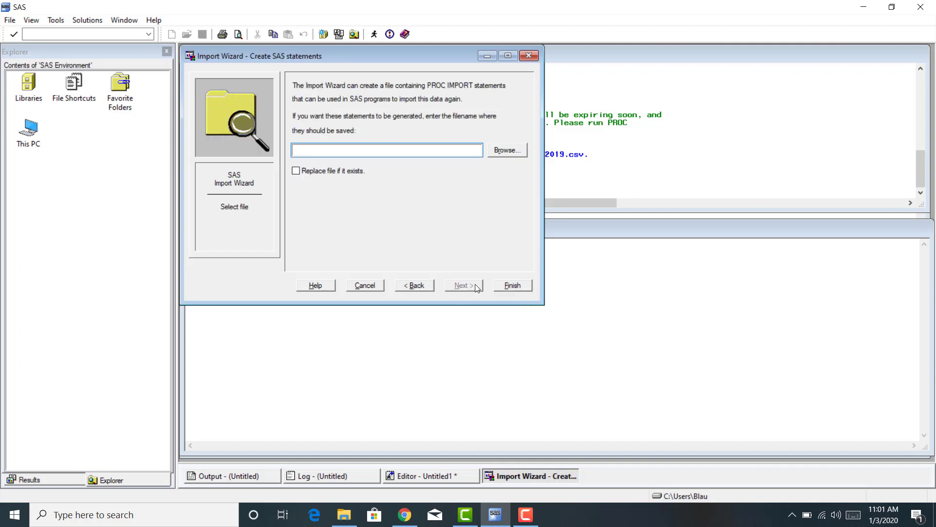
left_click(508, 285)
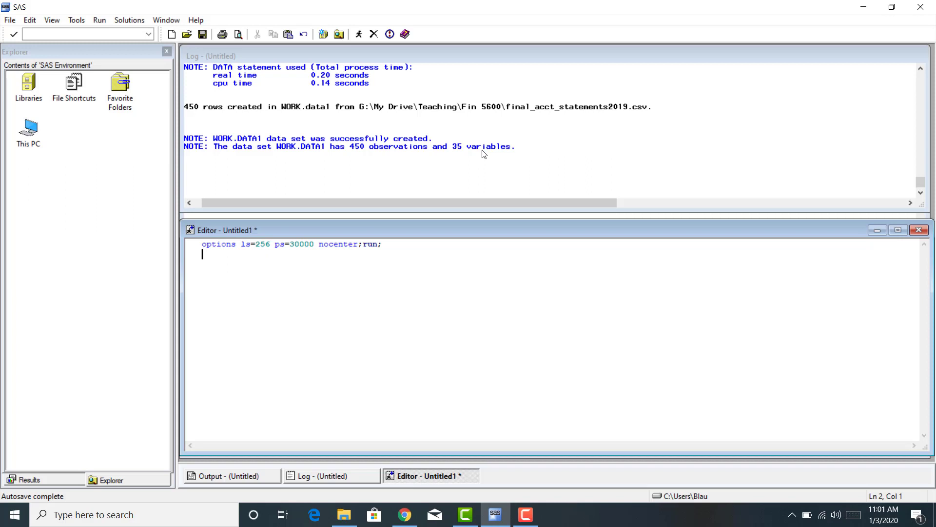
Open the Data1 table from the Work library, examine its columns and rows, and close it
double_click(27, 95)
double_click(116, 129)
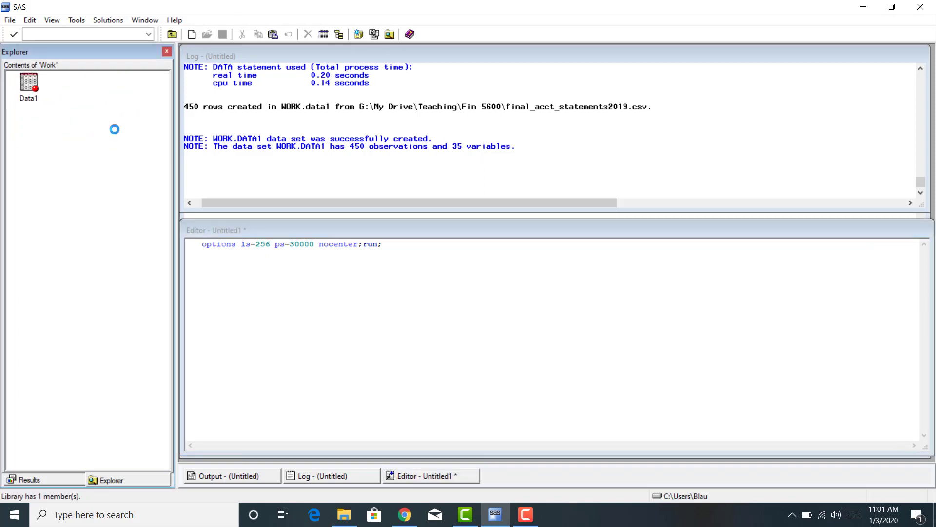
double_click(30, 84)
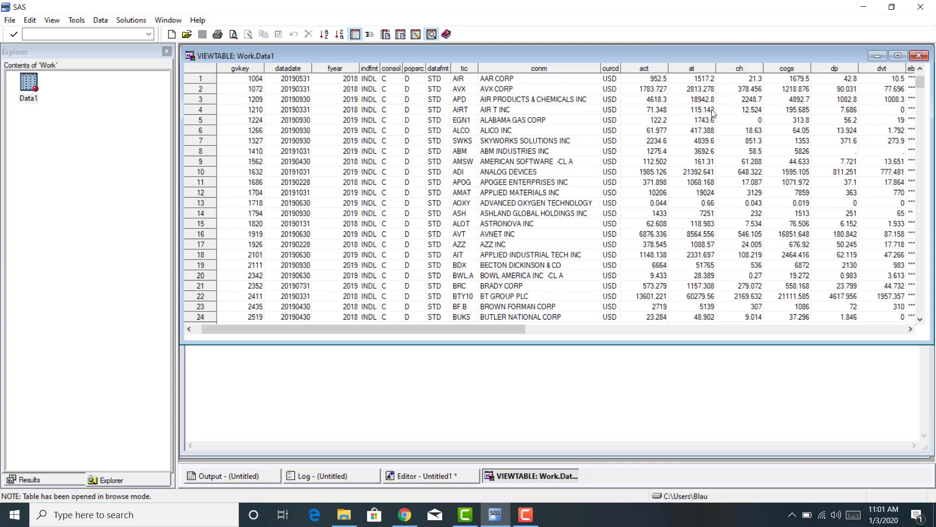
left_click_drag(491, 328, 543, 333)
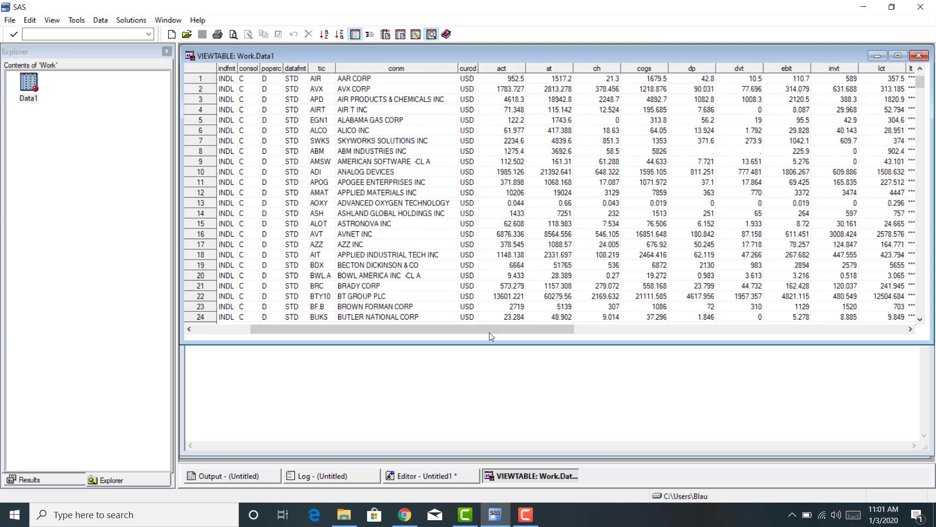
left_click_drag(489, 332, 361, 326)
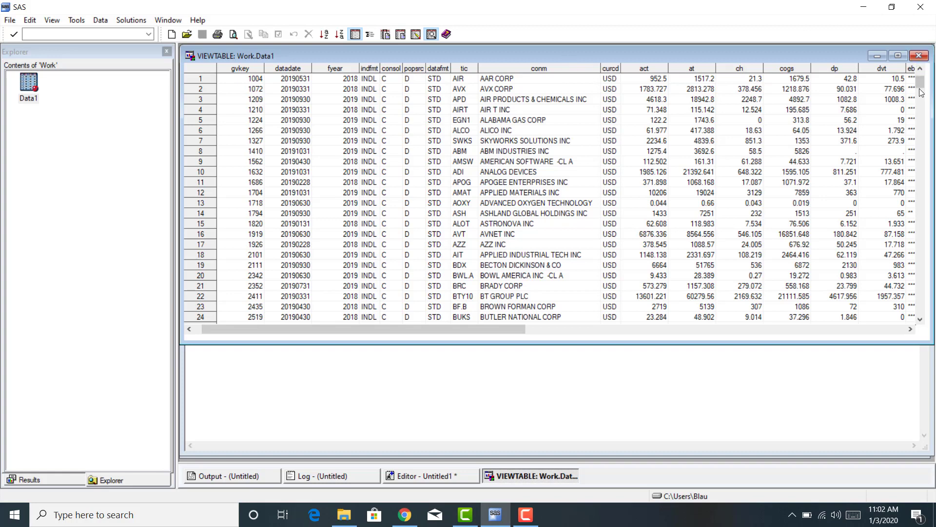
left_click(919, 55)
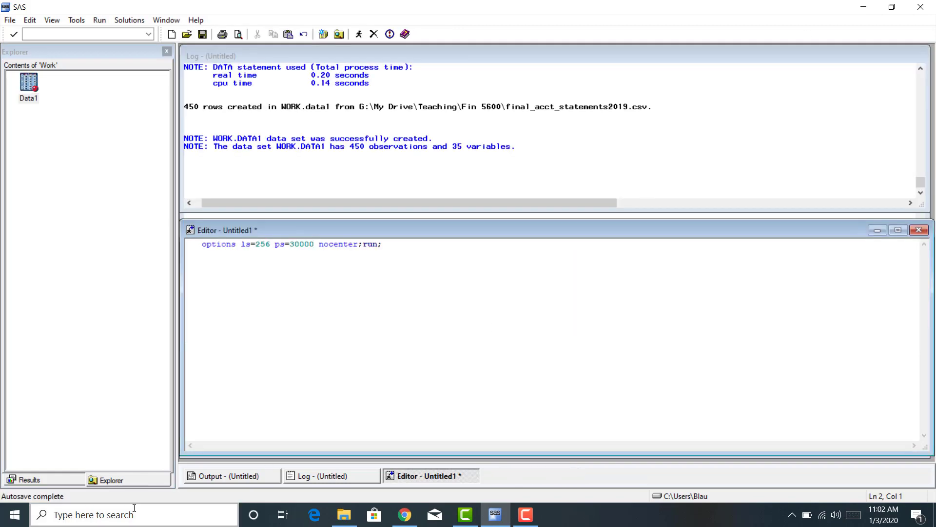
Show the results list and add the statement proc print data=work.data1 (obs=20);run; below the options line in the program
left_click(115, 481)
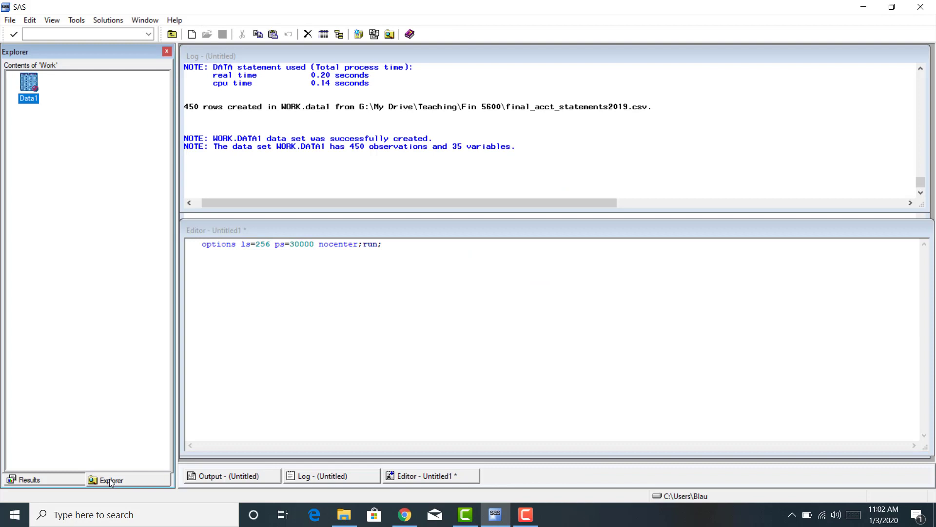
left_click(51, 480)
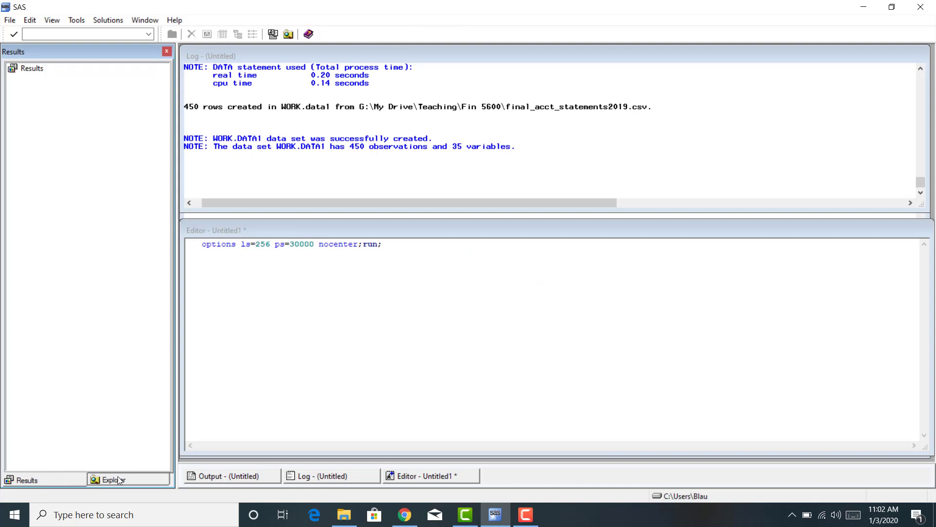
left_click(348, 298)
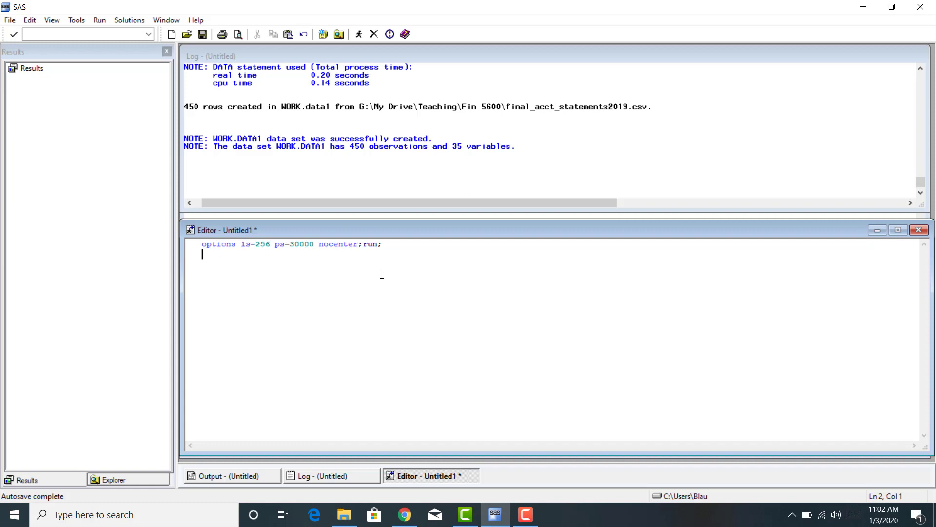
type("proc print")
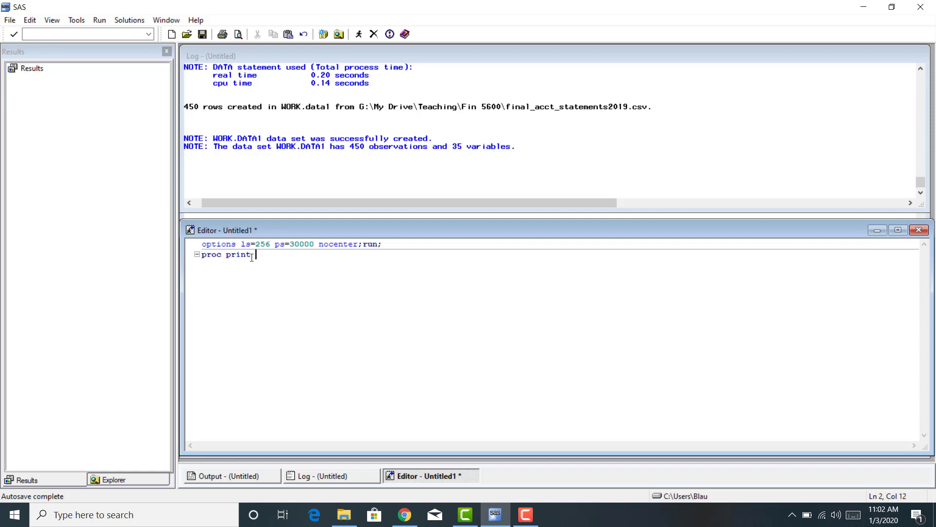
type("data=work.data1 (obs=")
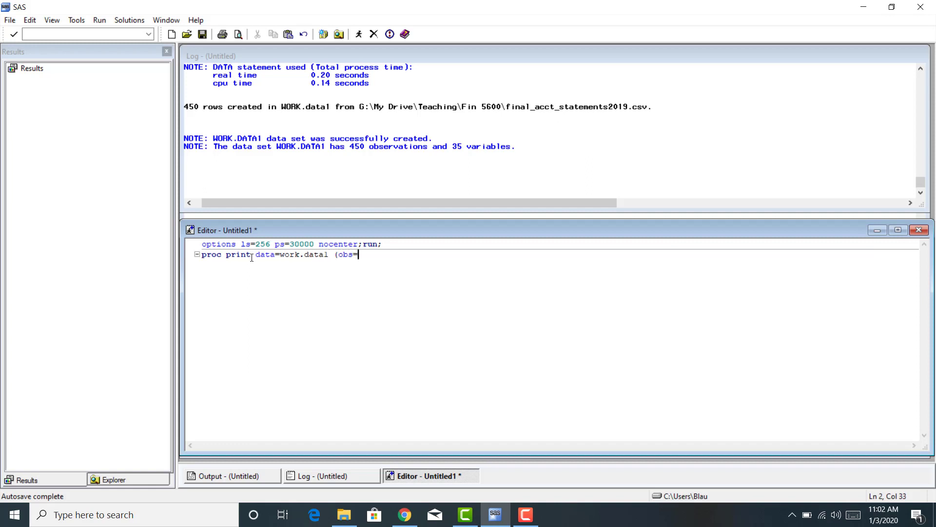
type("20);run;")
key("Return")
Run only the proc print statement for work.data1
left_click_drag(408, 254, 201, 254)
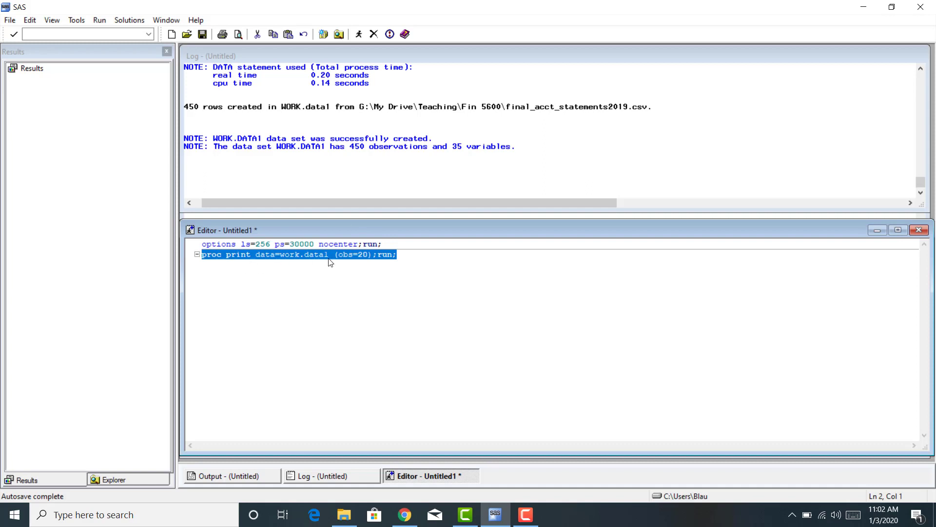
left_click(236, 268)
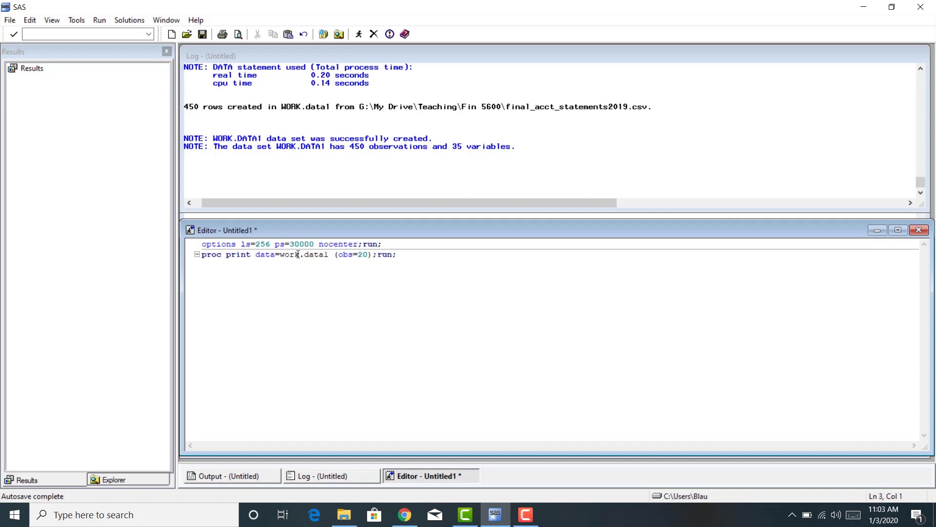
mouse_move(300, 255)
left_mouse_down()
mouse_move(282, 256)
mouse_move(313, 255)
mouse_move(302, 255)
left_mouse_up()
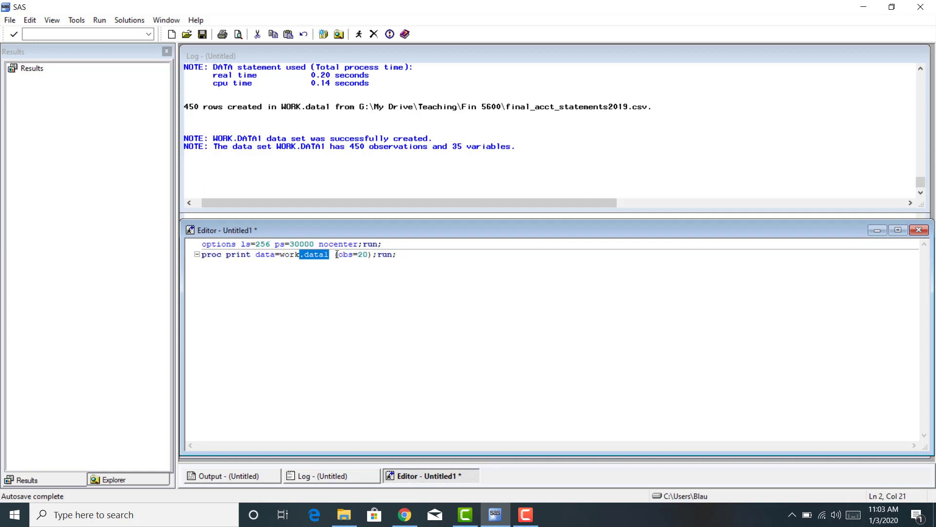
left_click_drag(337, 254, 370, 254)
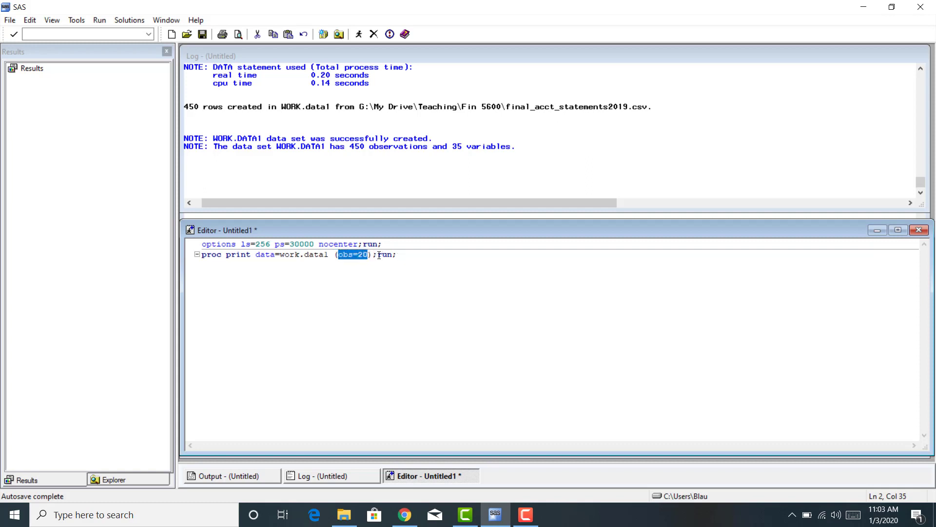
left_click_drag(378, 254, 200, 257)
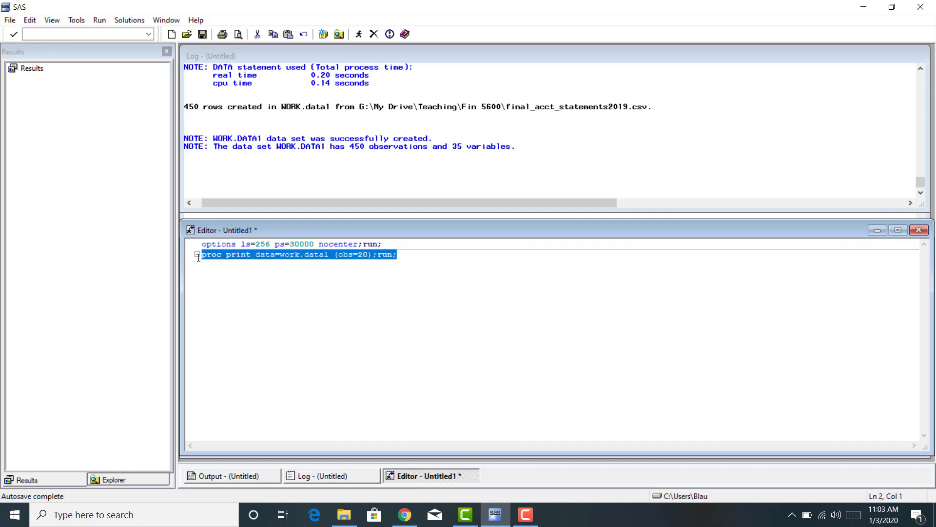
left_click(360, 34)
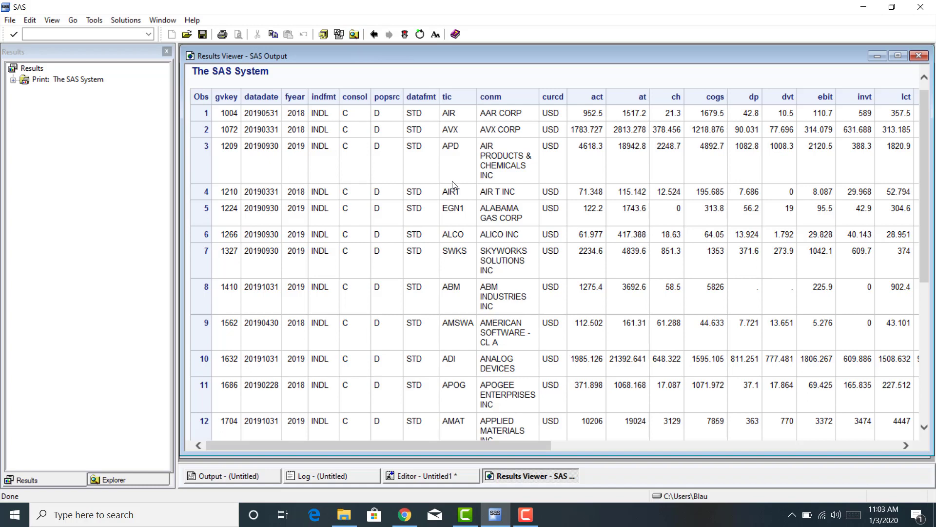
Examine the printed output across all its columns and down to the last observation, and return to the program editor
left_click(432, 476)
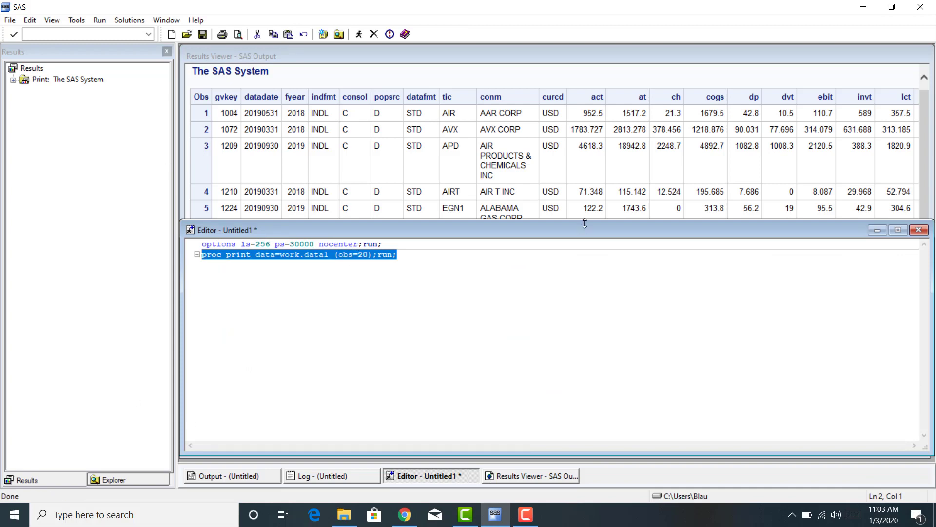
left_click(528, 182)
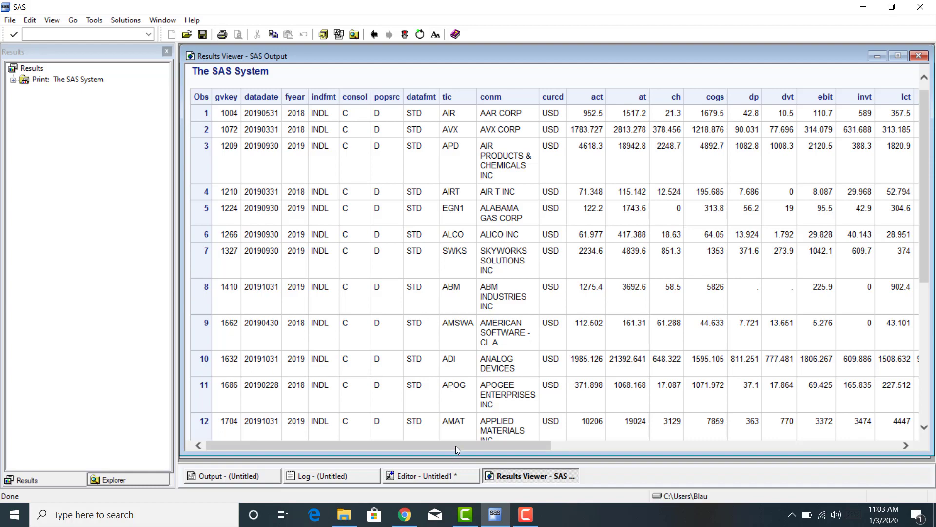
left_click_drag(456, 446, 803, 481)
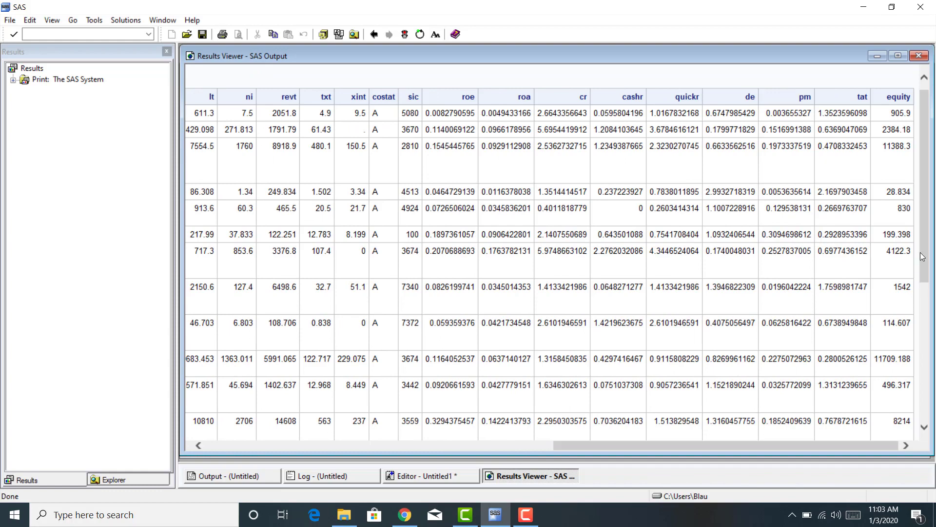
left_click_drag(921, 256, 428, 502)
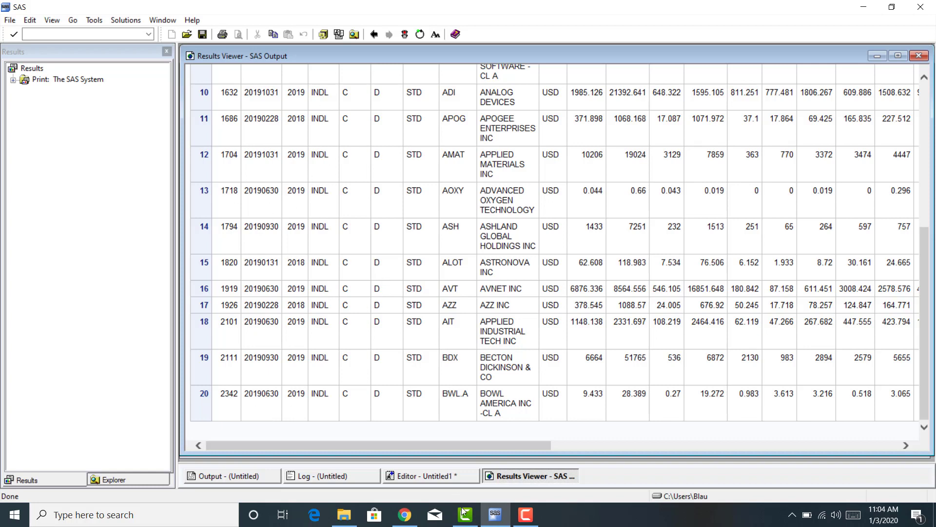
left_click(431, 474)
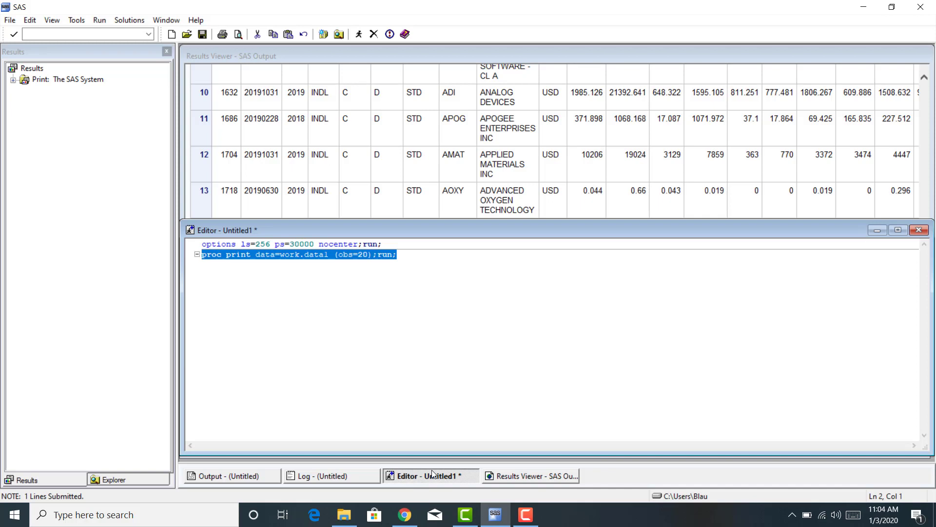
left_click(439, 278)
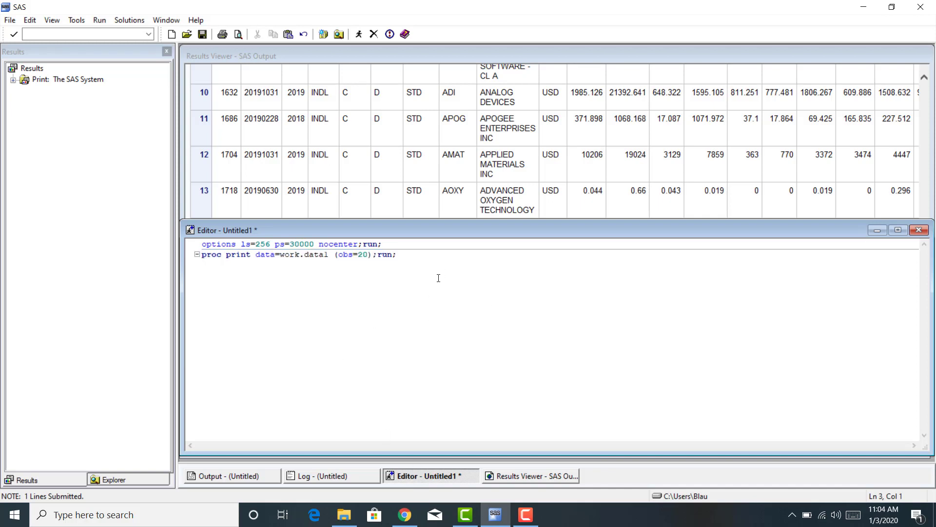
key("F3")
scroll(931, 359, "up", 6)
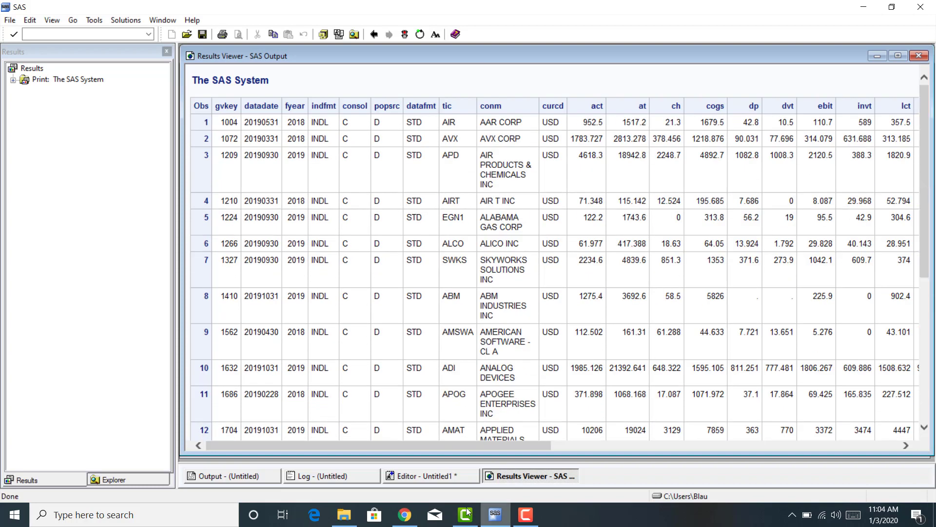
left_click(428, 476)
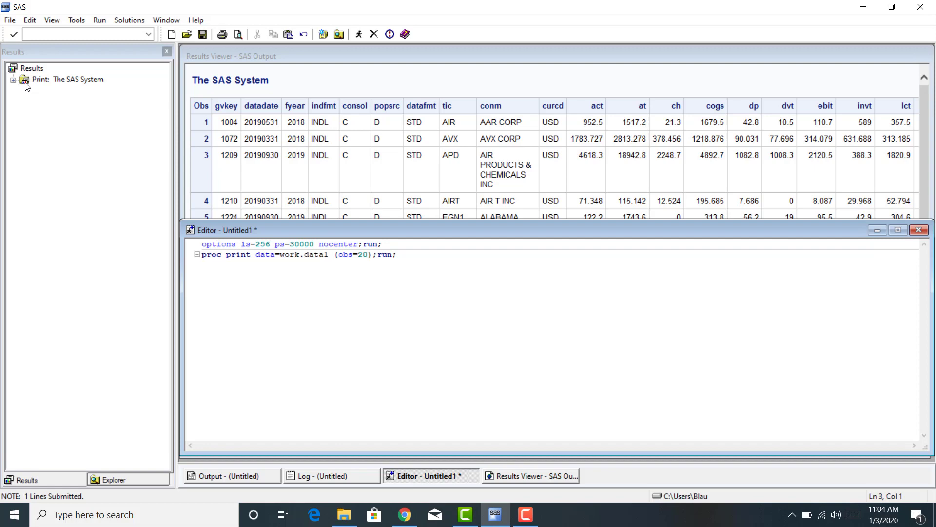
Show the Work library's contents and begin a libname ben statement with an opening single quote, one blank line below proc print
left_click(103, 480)
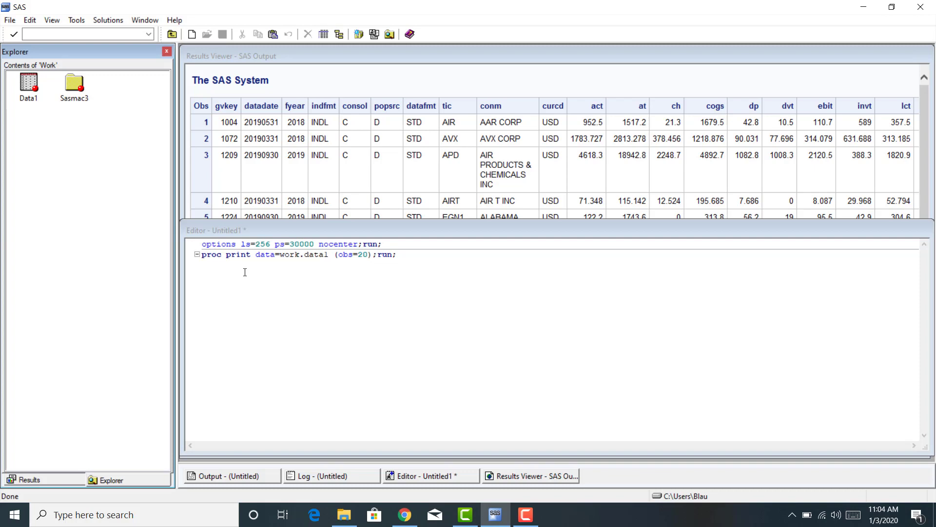
left_click(414, 262)
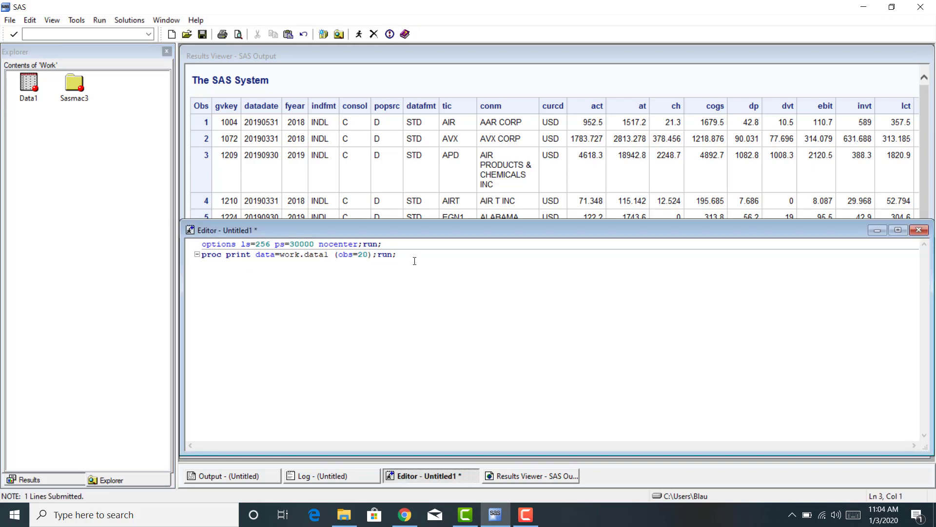
key("Return")
type("libname")
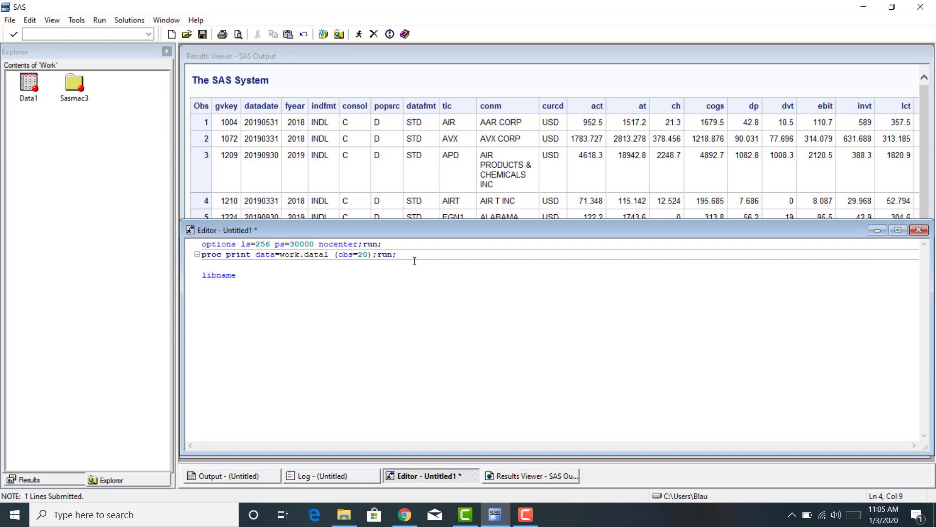
type("ben '")
Copy the Fin 5600 folder path from File Explorer and complete the quoted libname path as 'G:\My Drive\Teaching\Fin 5600\'
left_click(344, 515)
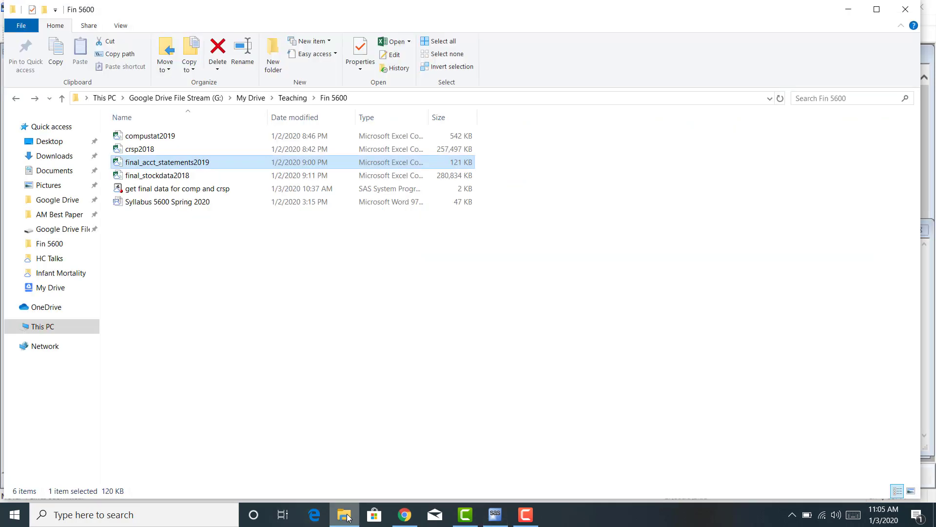
left_click(377, 100)
key("ctrl+c")
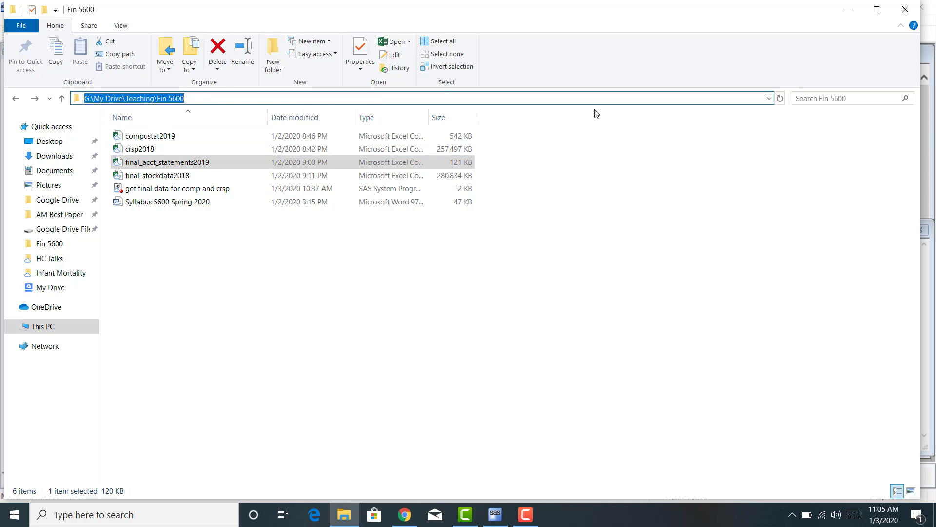
left_click(849, 10)
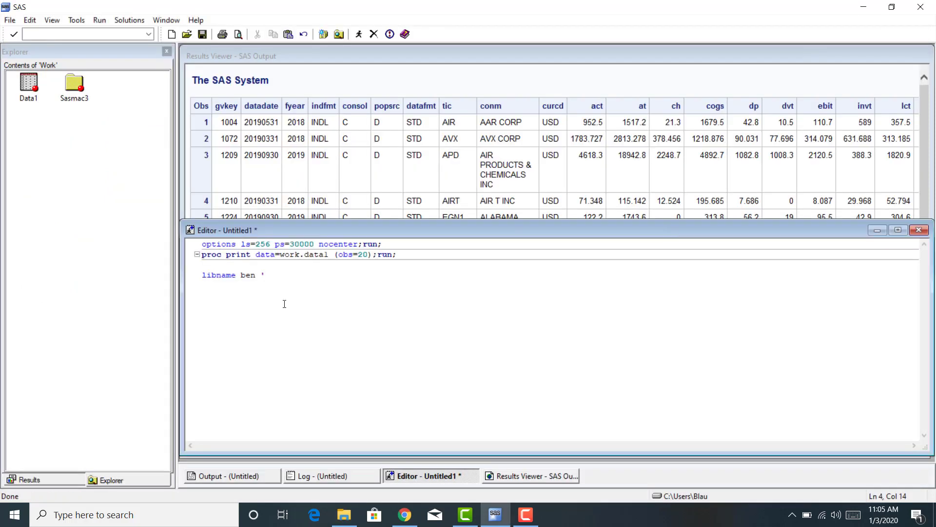
key("ctrl+v")
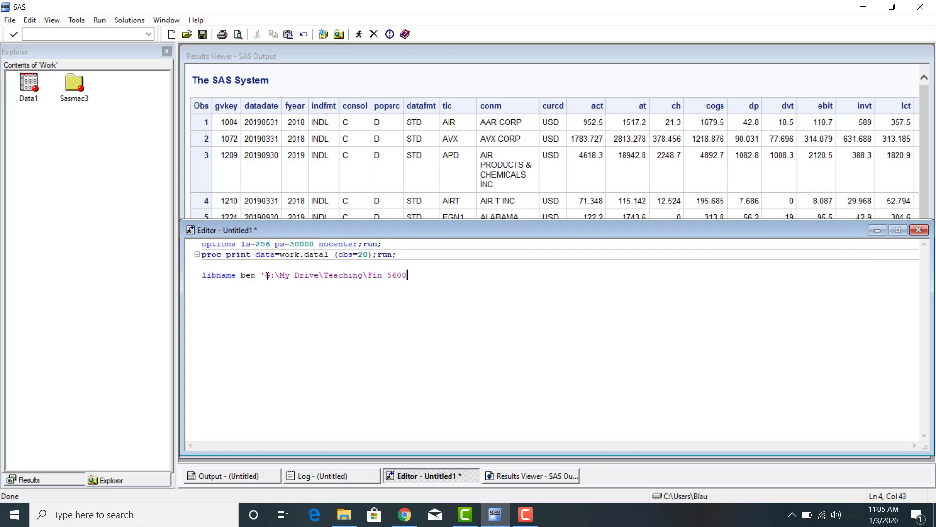
type("\\'")
double_click(263, 274)
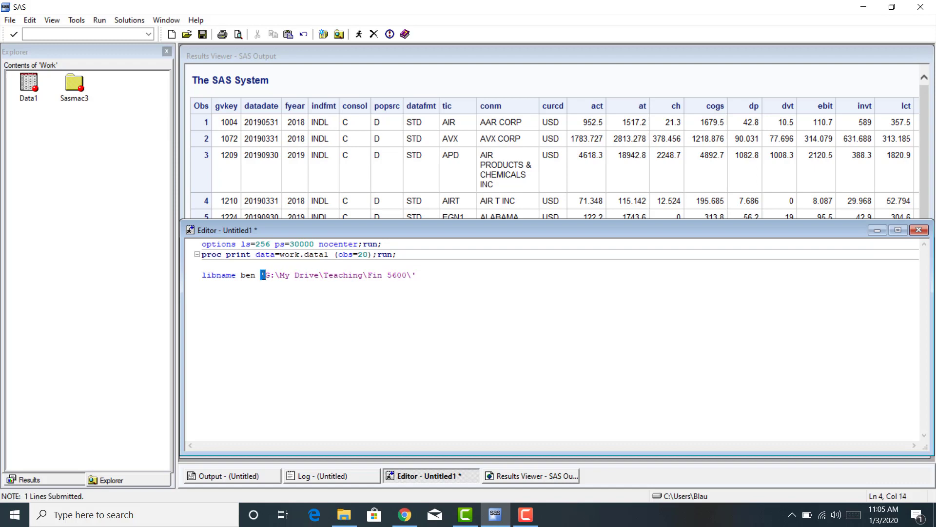
Finish the libname ben statement with ;run;, run only that statement and check its entry in the log
double_click(414, 274)
left_click(419, 276)
type(";run;")
key("Return")
left_click_drag(449, 276, 329, 283)
left_click_drag(216, 284, 199, 275)
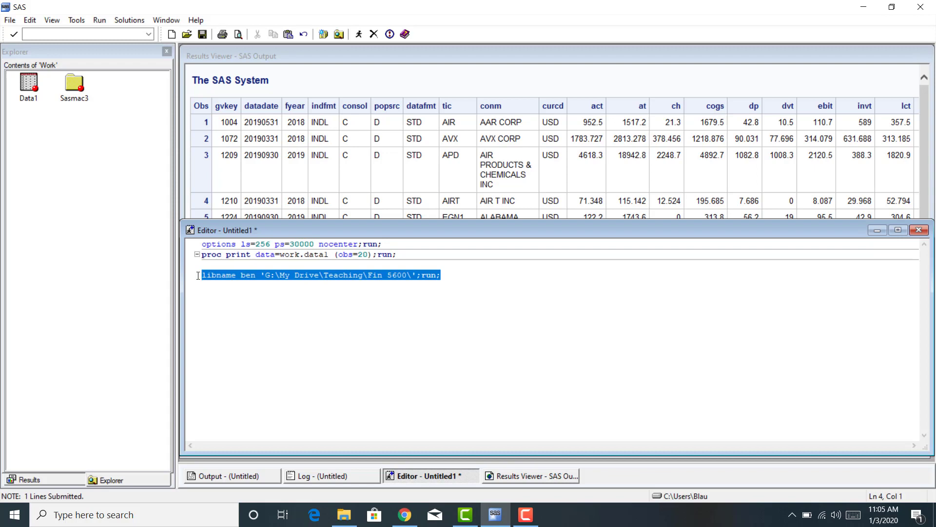
left_click(360, 34)
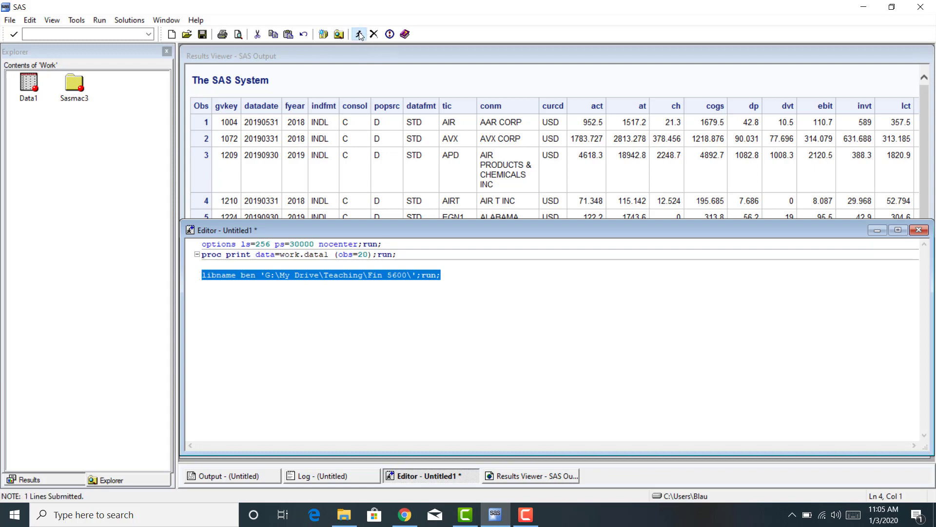
left_click(320, 478)
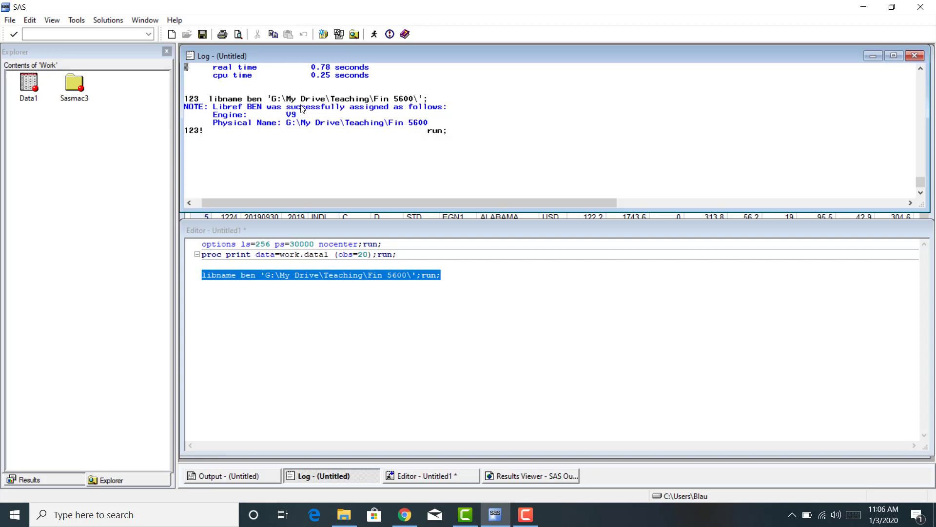
Directly below the libname statement, write a data step that creates data2 from work.data1
left_click(457, 286)
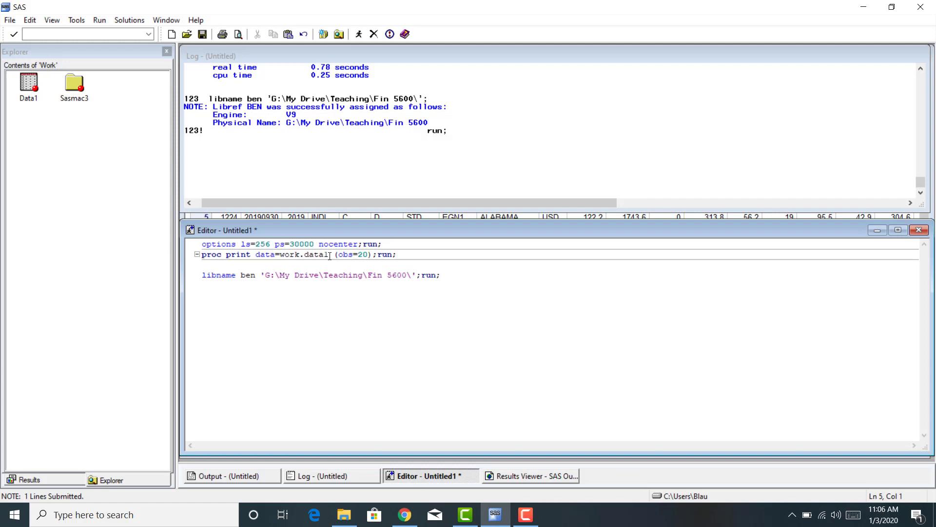
left_click_drag(330, 256, 280, 255)
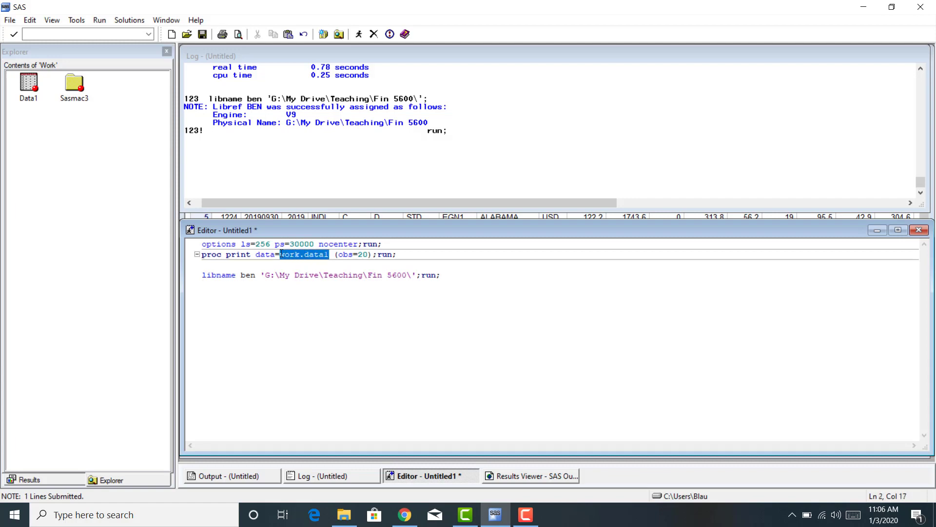
left_click(230, 290)
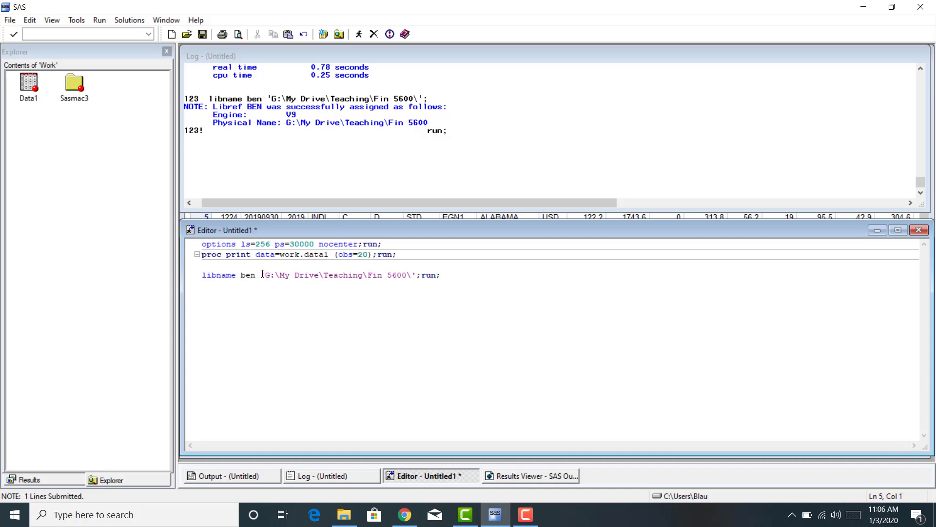
left_click_drag(264, 274, 411, 274)
left_click(210, 293)
type("data ")
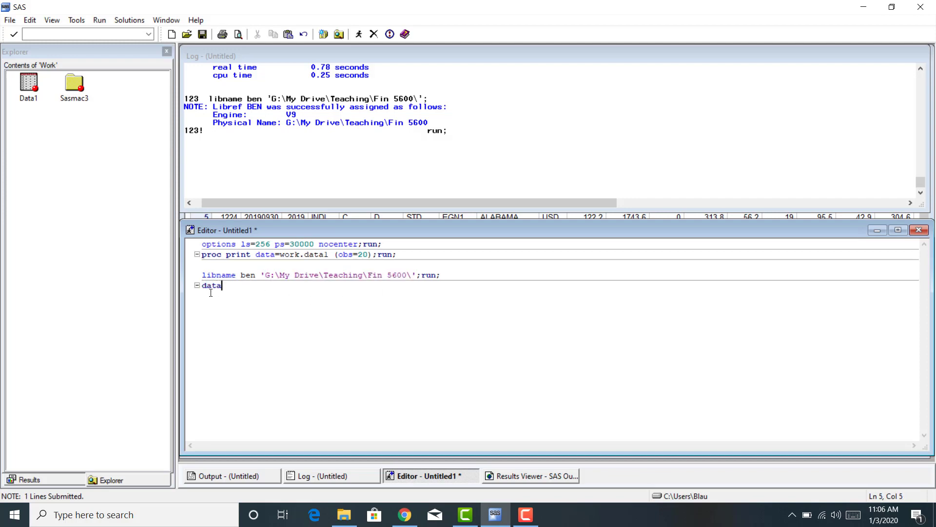
type("data2;")
key("Return")
type("set work.data1;")
Add a proc print statement for data2 limited to obs=20, ending with run;
key("Return")
type("proc print data=data")
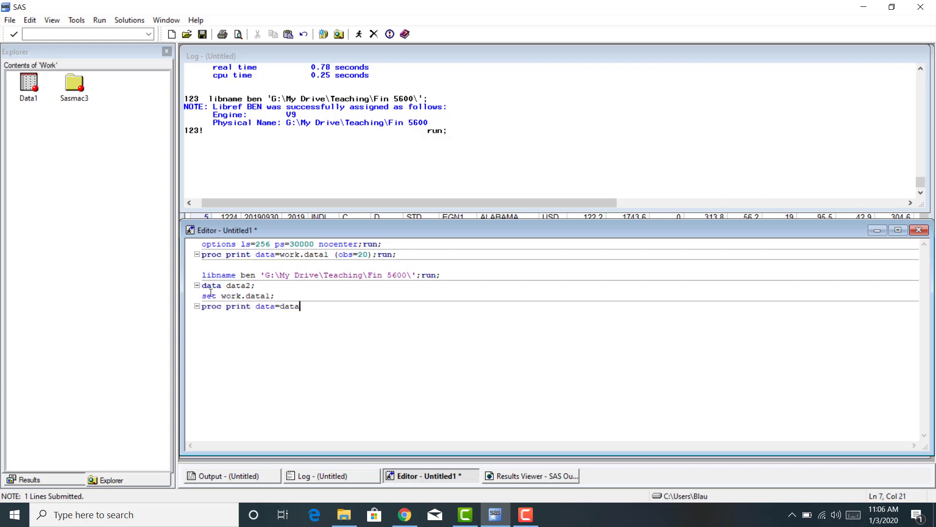
type("2 (obs=20);run;")
key("Return")
Insert the line newvariable = 1; after the set work.data1 statement in the data2 step
left_click_drag(252, 286, 225, 287)
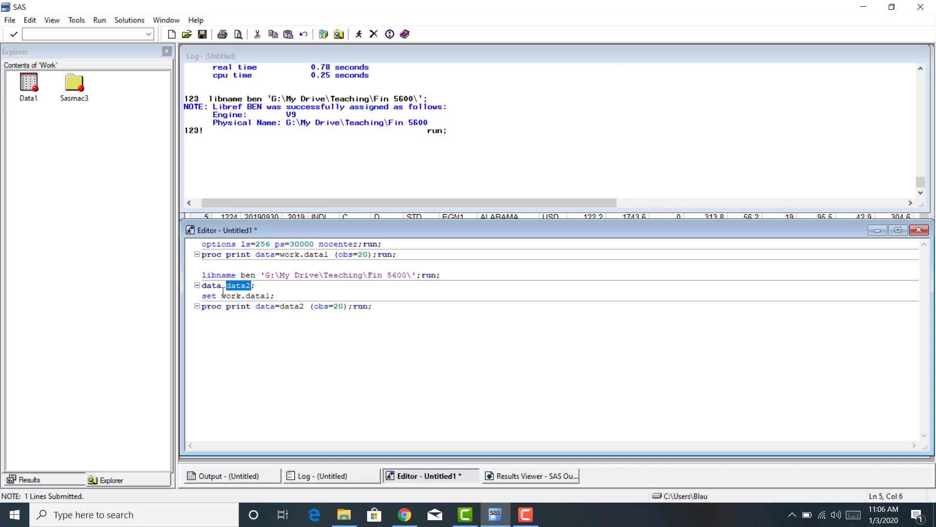
left_click(278, 296)
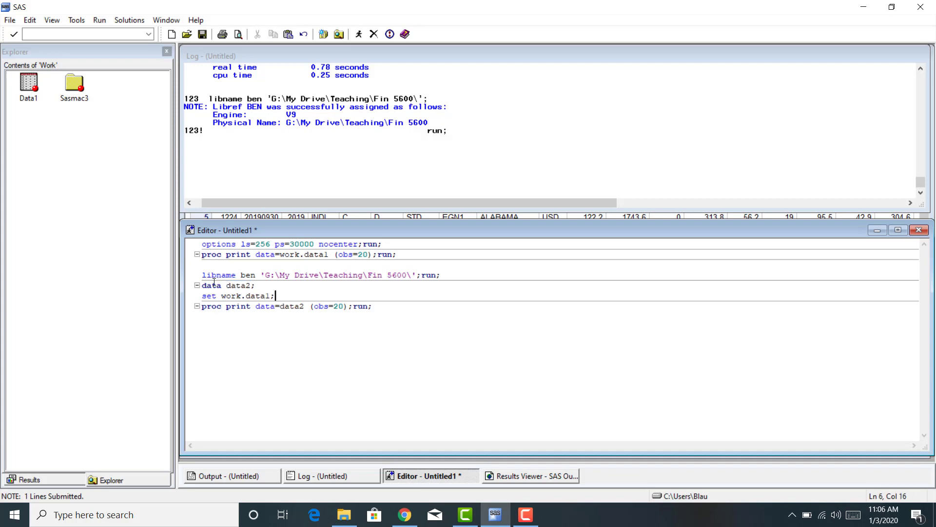
left_click_drag(204, 285, 282, 298)
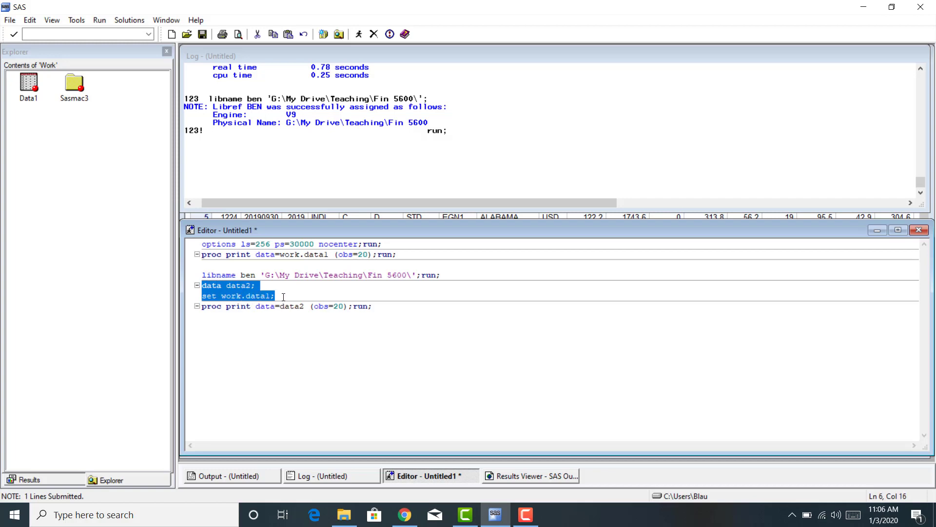
left_click(282, 298)
key("Return")
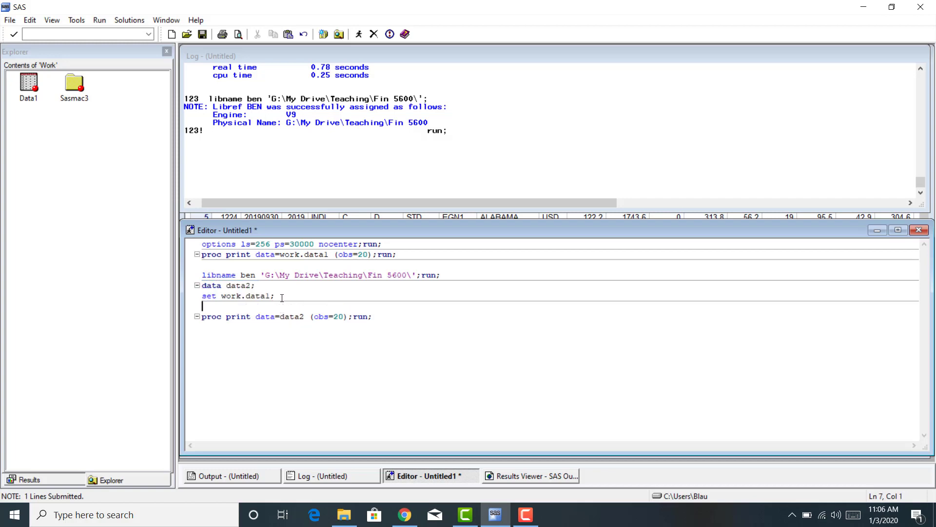
type("new ")
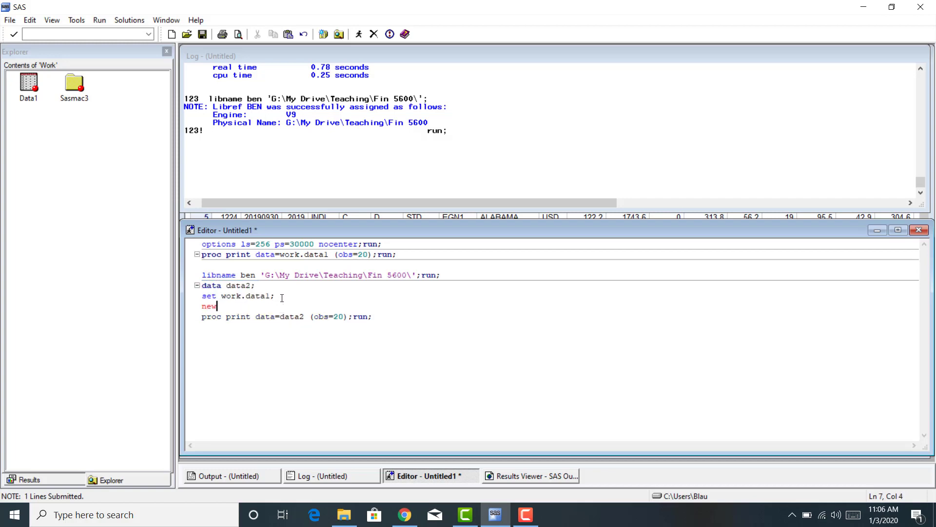
type("ariable = 1;")
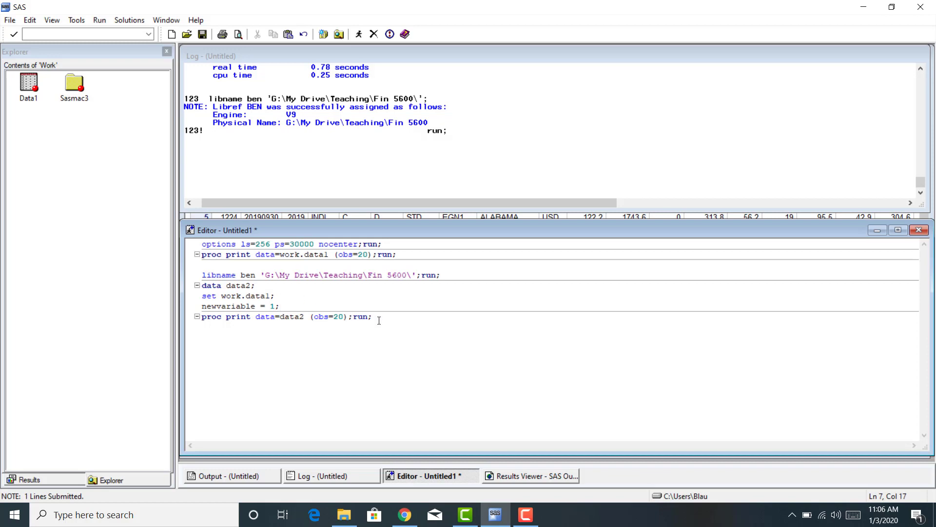
Run only the data2 step and its proc print, check the printed output through its last column, and return to the program editor
left_click_drag(392, 320, 199, 288)
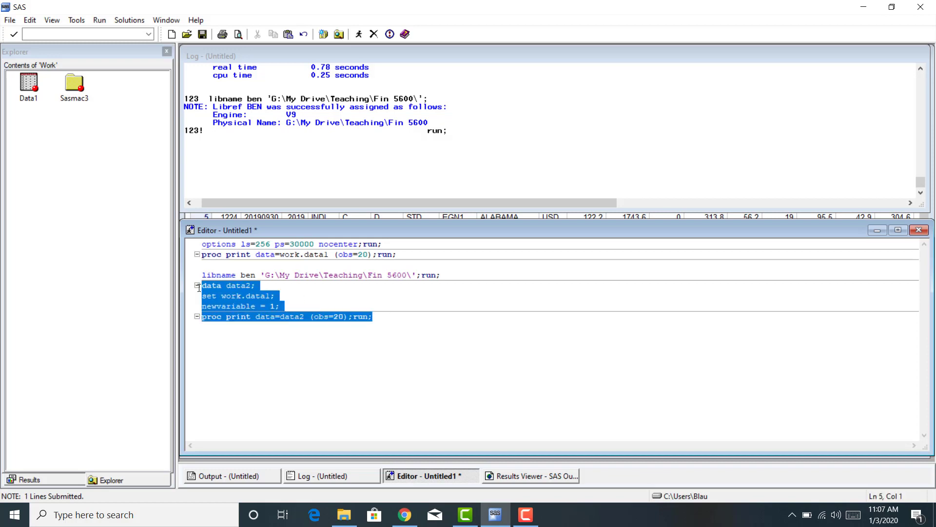
left_click(361, 34)
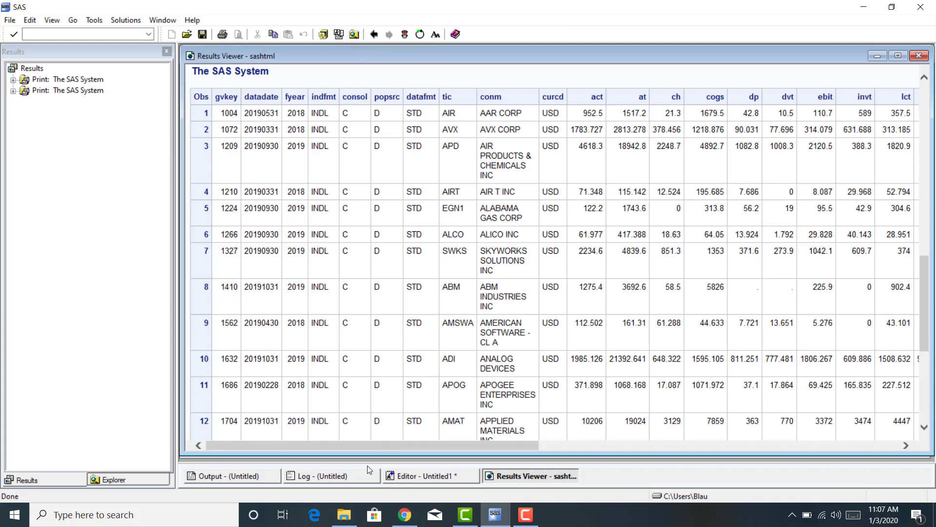
left_click_drag(359, 446, 731, 462)
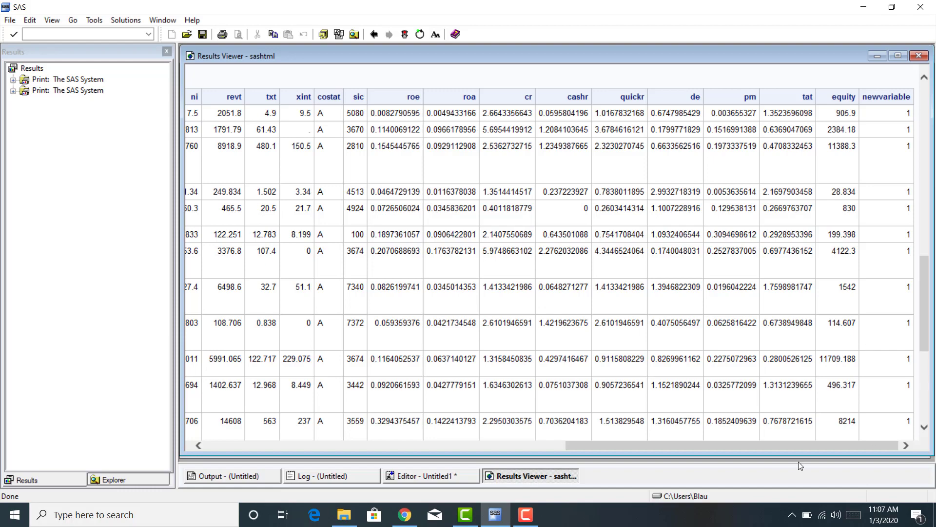
left_click_drag(688, 449, 312, 444)
left_click(439, 481)
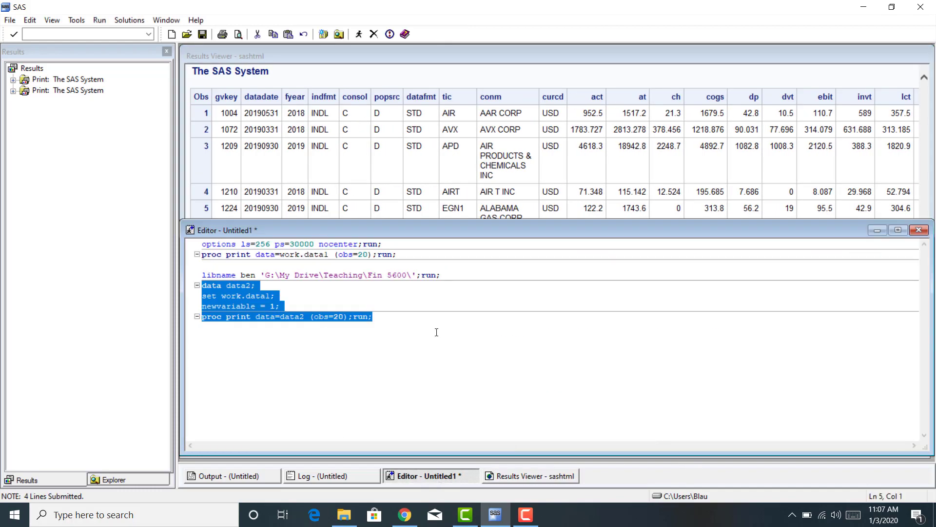
Below the data2 proc print, write a data step that saves data2 as ben.final_acct_statement2019, ending with run;
left_click(409, 323)
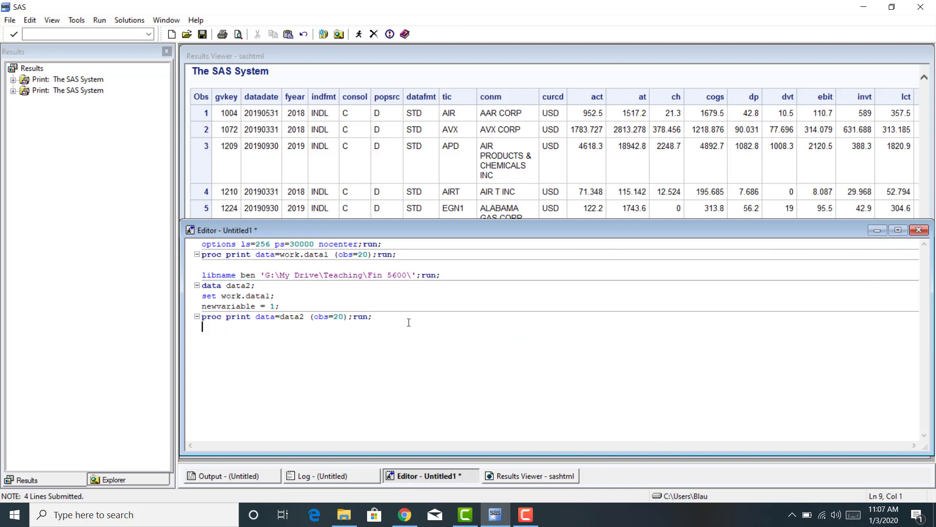
type("d")
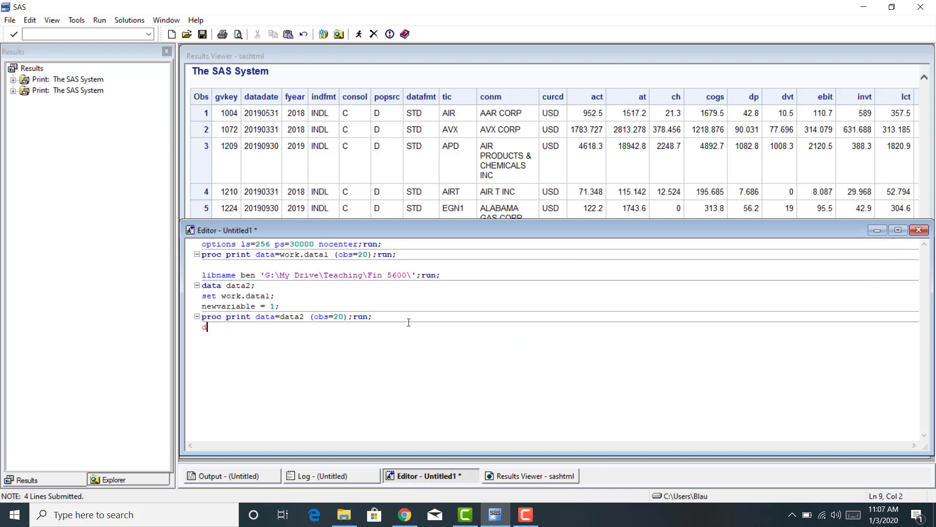
type("ata ben.final_ass")
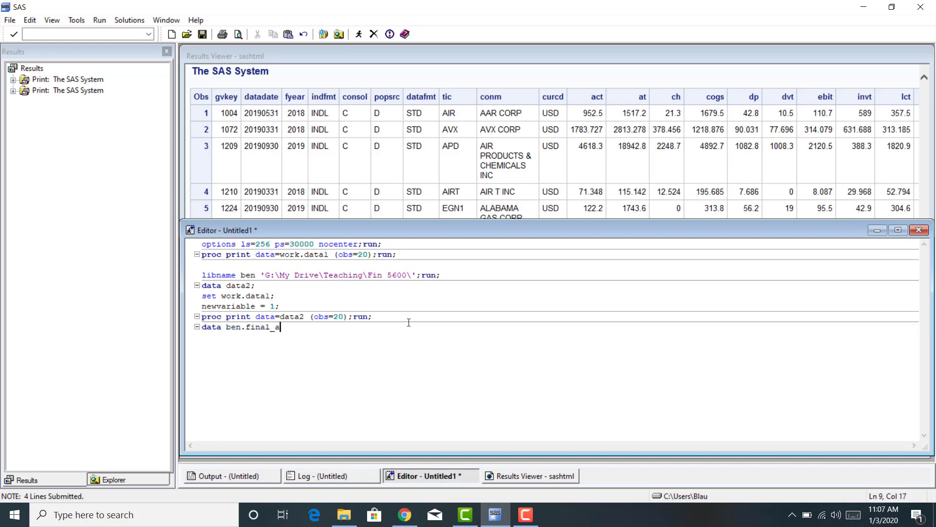
key("BackSpace")
key("BackSpace")
type("cct_statement2019;")
key("Return")
type("set data2;run;")
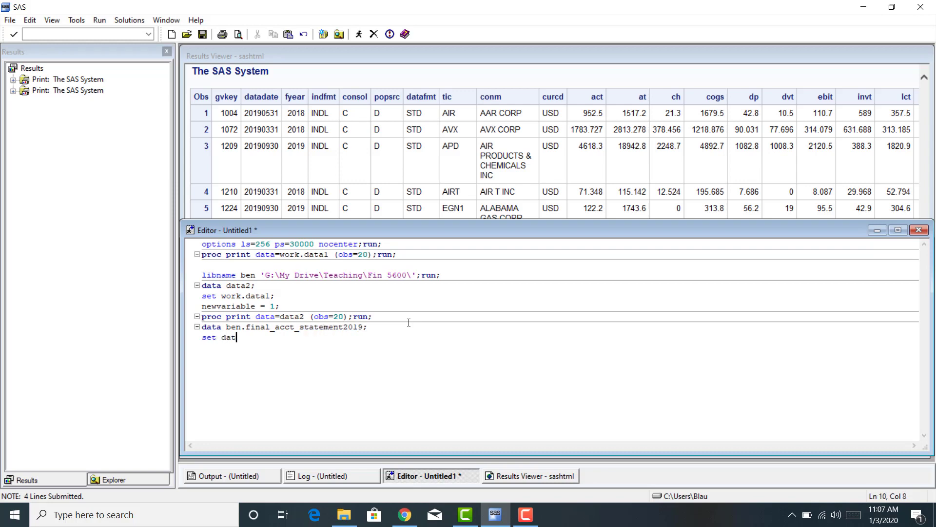
key("Return")
Run only the ben.final_acct_statement2019 data step and check its notes in the log
left_click_drag(243, 328, 365, 328)
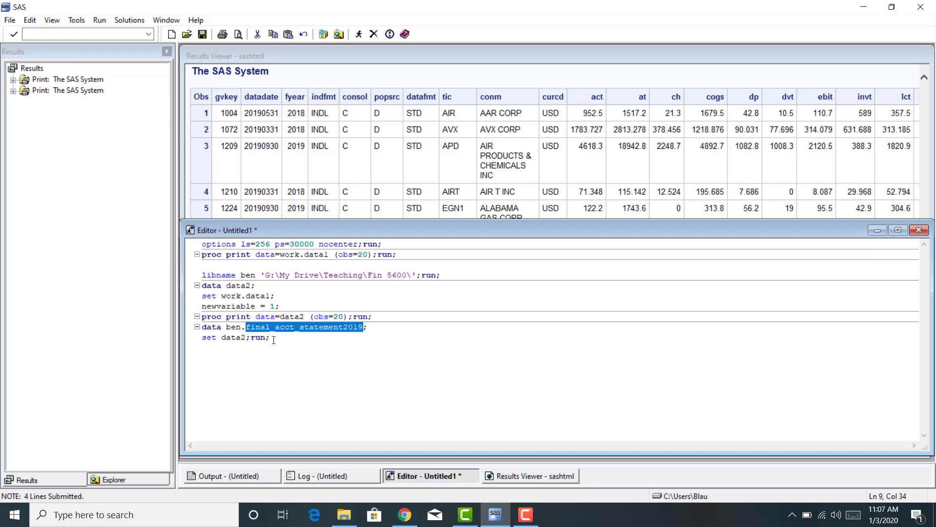
left_click_drag(276, 338, 197, 331)
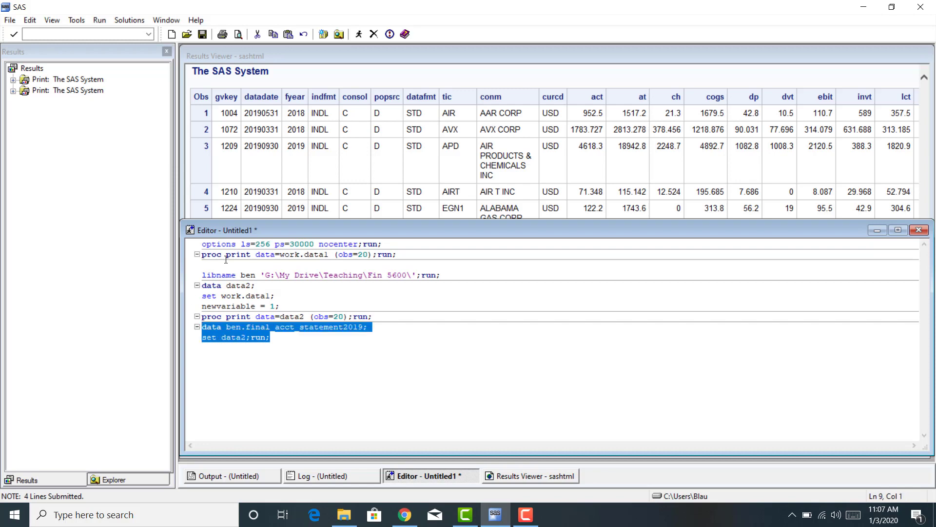
left_click(360, 35)
left_click(348, 477)
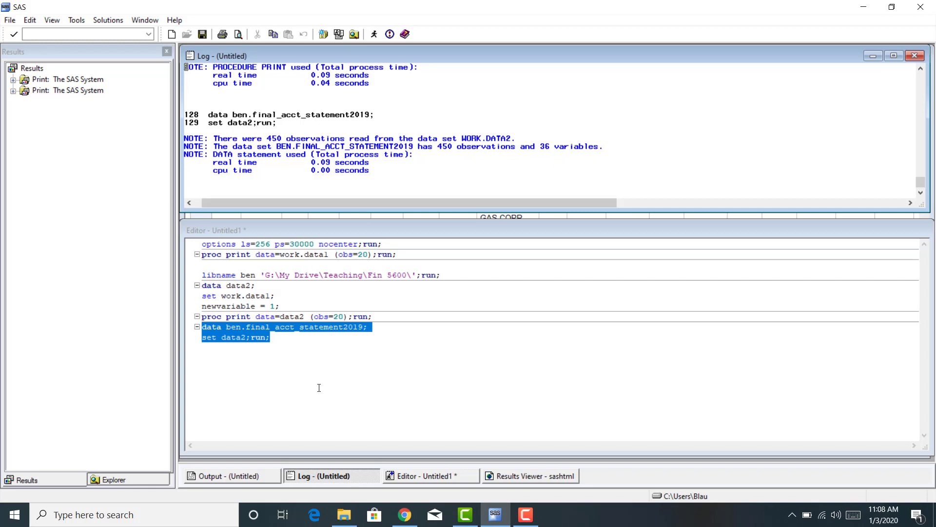
Check the Fin 5600 folder in File Explorer for the final_acct_statement2019 SAS data set, and return to the end of the SAS program
key("alt+Tab")
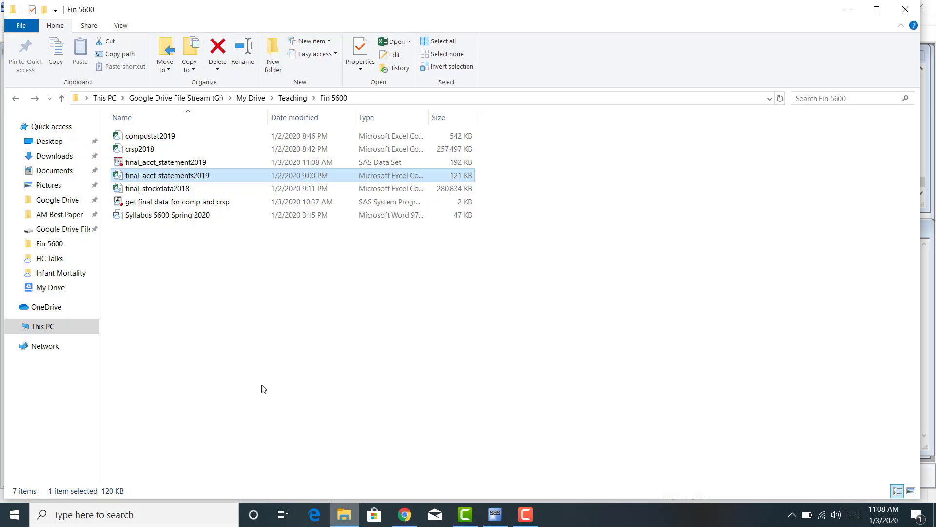
left_click(167, 166)
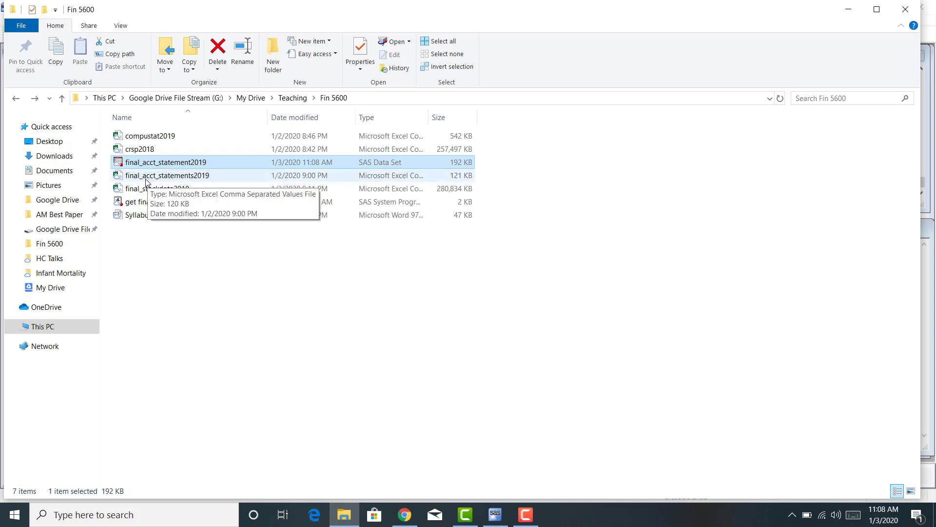
left_click(503, 523)
left_click(328, 368)
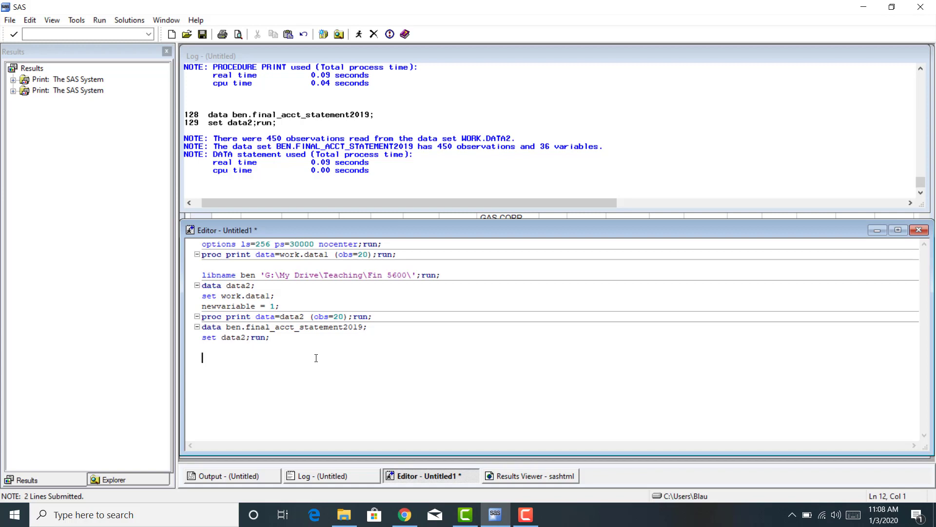
left_click(343, 514)
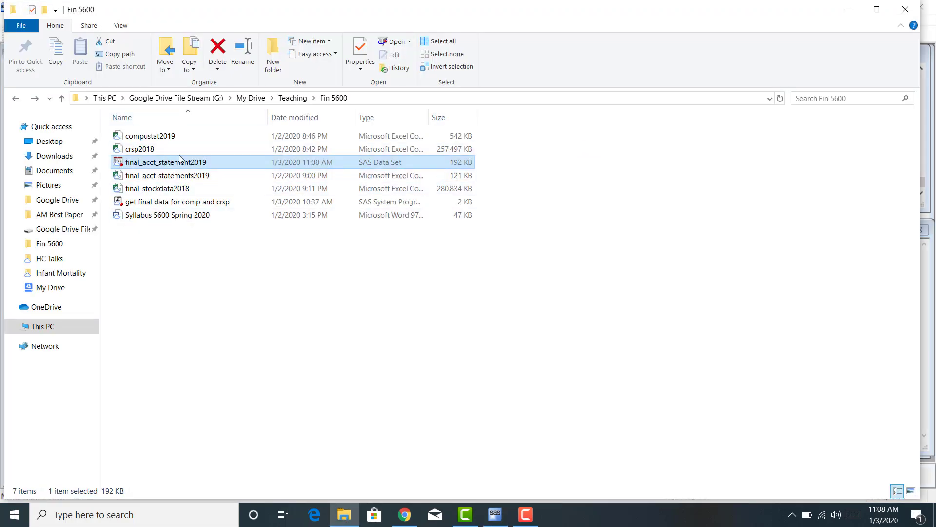
left_click(849, 10)
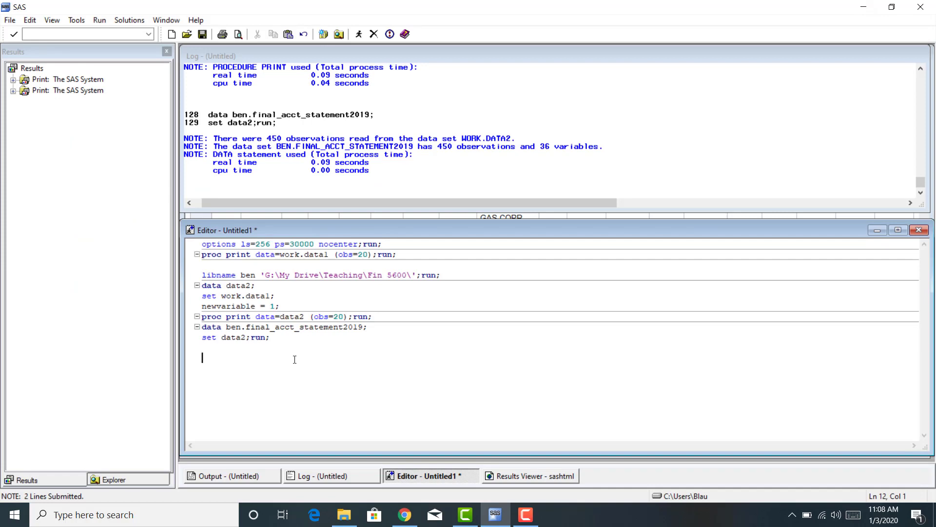
One blank line below the last data step, write a data step that creates data3 from ben.final_acct_statement2019
type("data datat2")
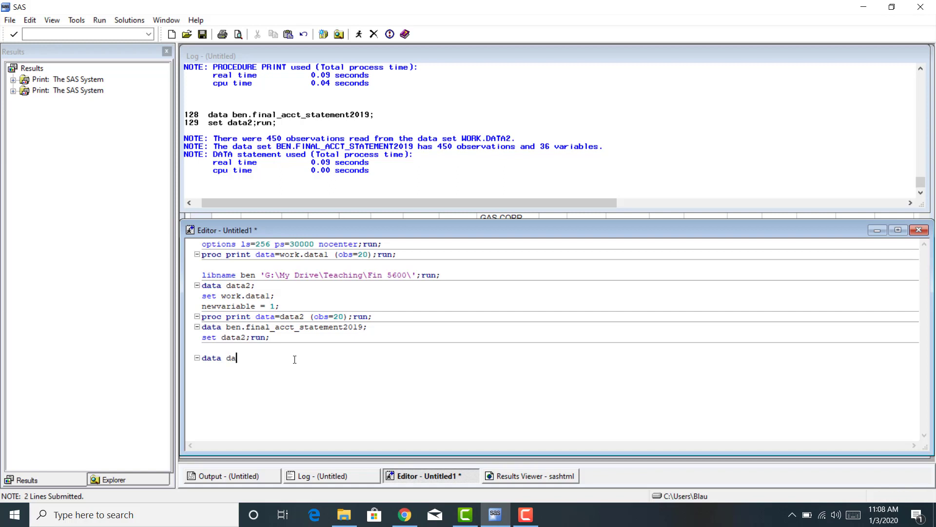
key("BackSpace")
key("BackSpace")
type("3;")
key("Return")
type("set ben.")
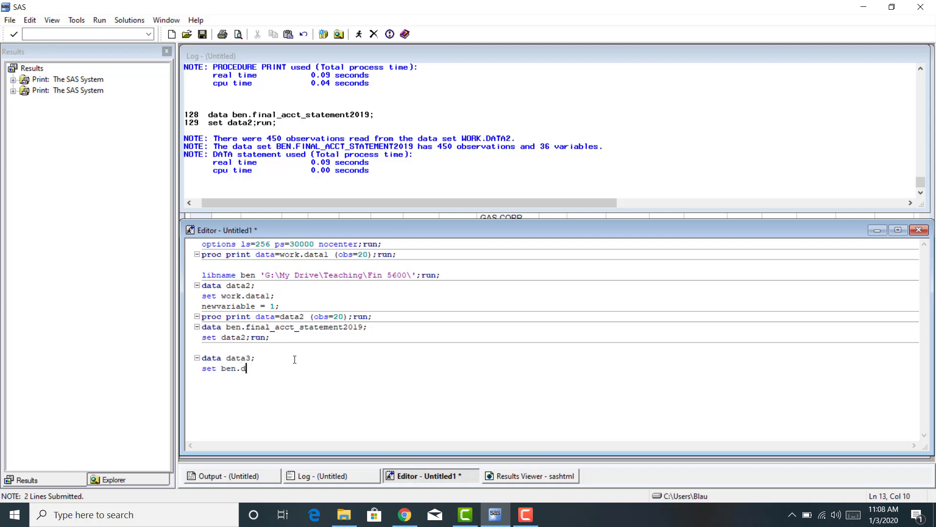
type("final_ac")
type("_statement2019;run;")
key("Return")
key("BackSpace")
key("BackSpace")
key("BackSpace")
key("BackSpace")
key("BackSpace")
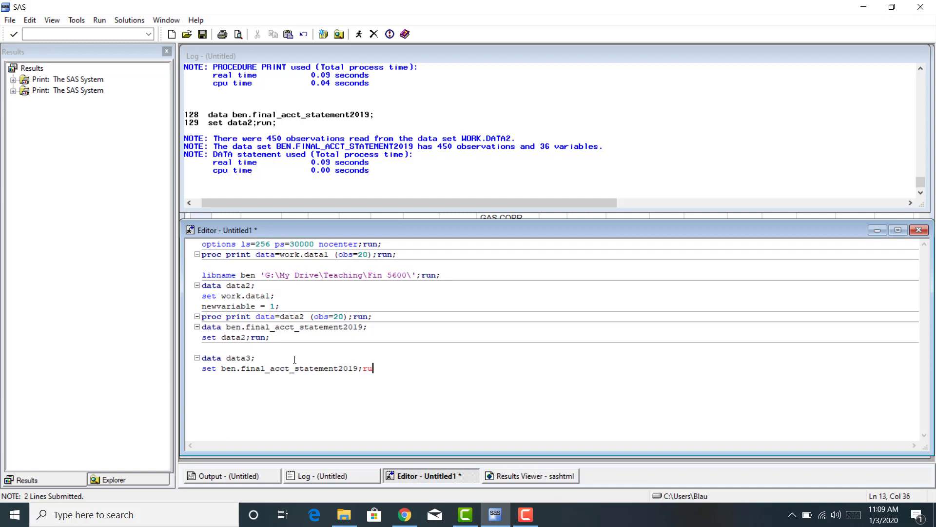
Add a proc print statement for data3 limited to obs=20, ending with run;
key("Return")
type("proc print data=")
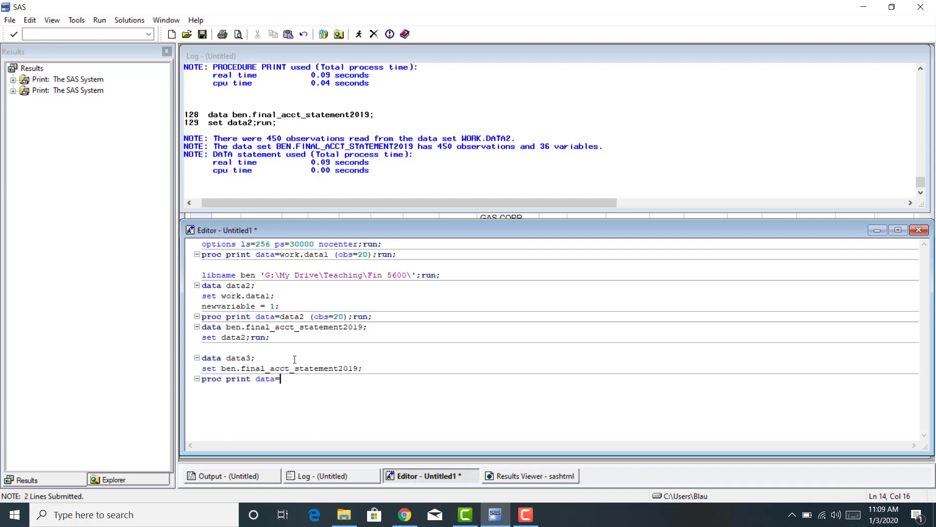
type("data3 (obs=20);run;")
key("Return")
Run only the data3 step and its proc print, and view the printed columns
left_click_drag(384, 378, 200, 357)
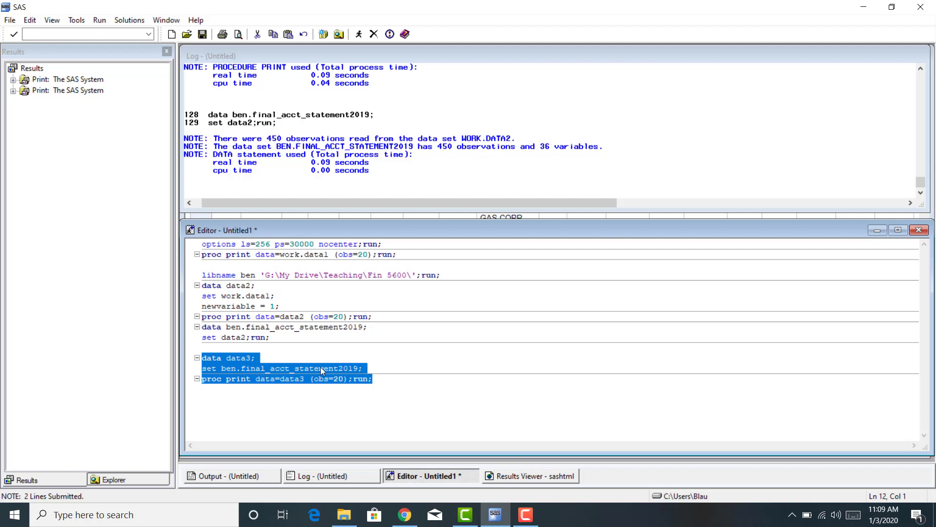
left_click(358, 35)
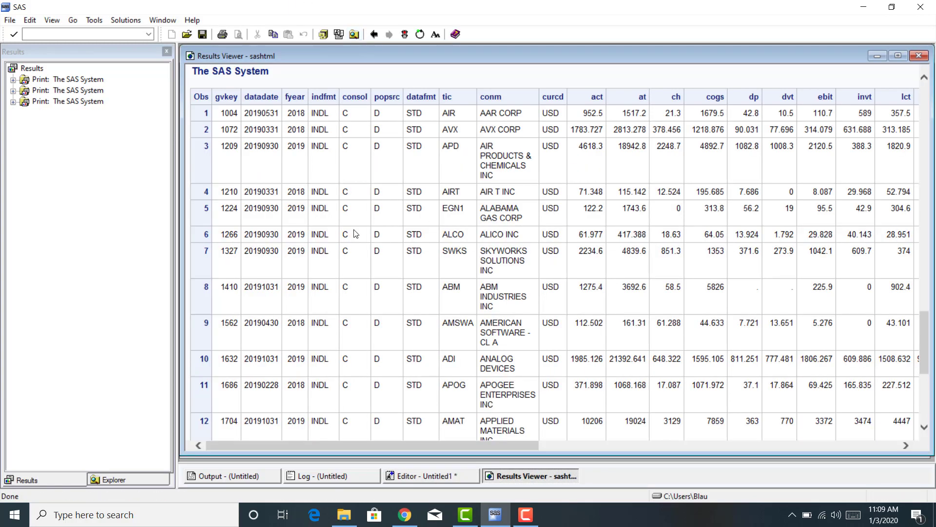
left_click_drag(360, 445, 420, 444)
Review the Fin 5600 folder in File Explorer and the Work library's contents in SAS, and return to the program editor
left_click(344, 515)
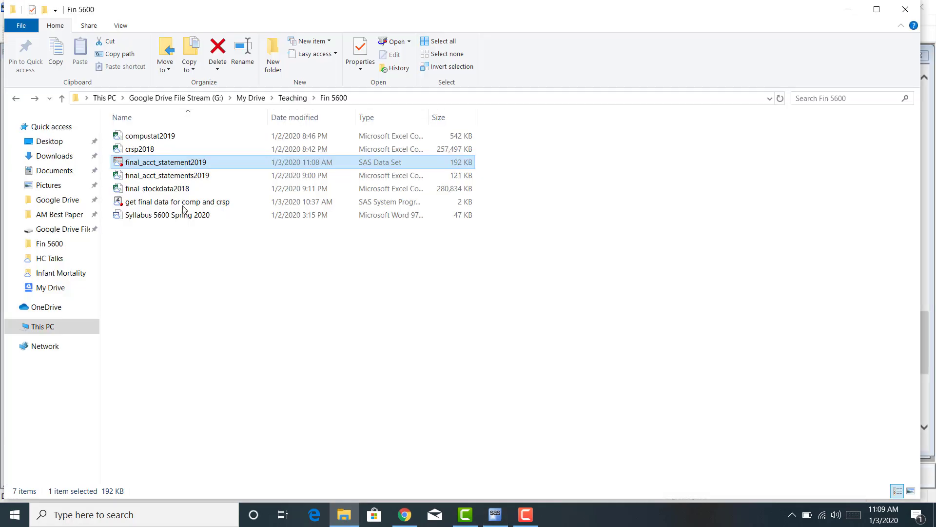
left_click(495, 514)
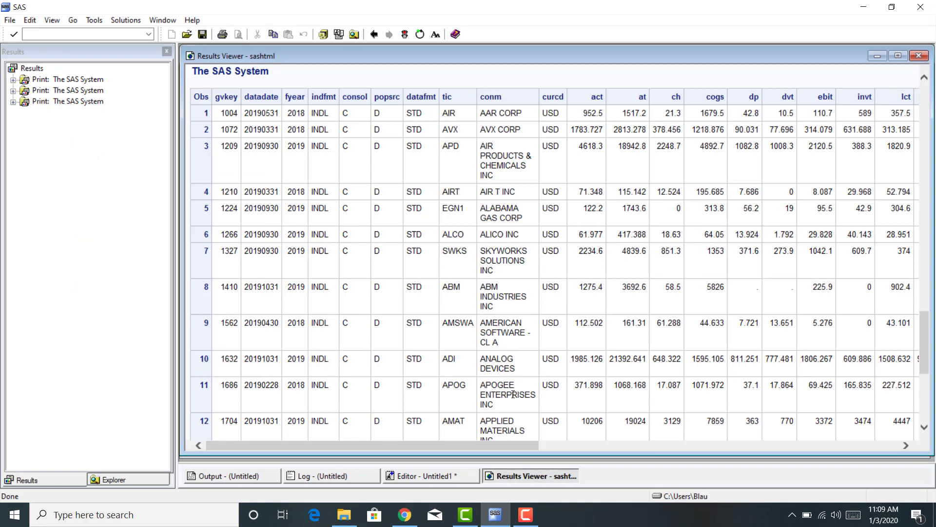
left_click(117, 481)
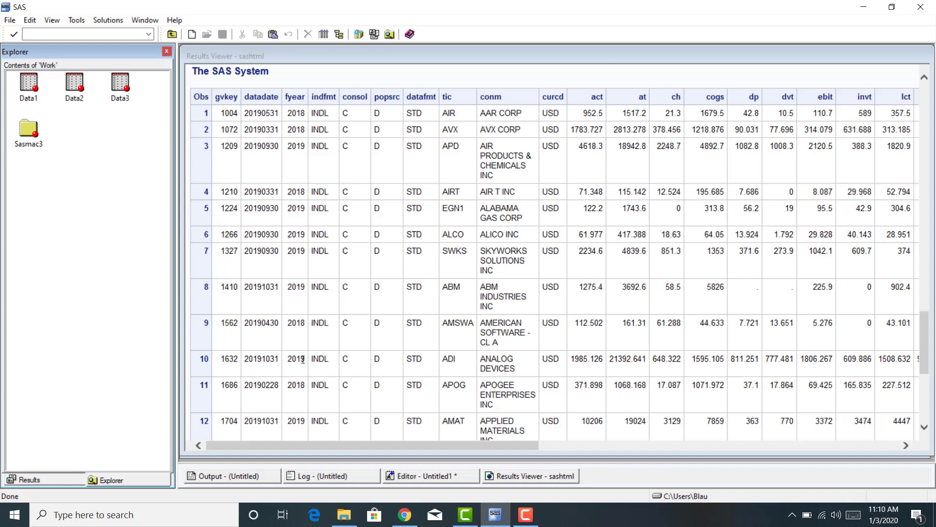
left_click(439, 478)
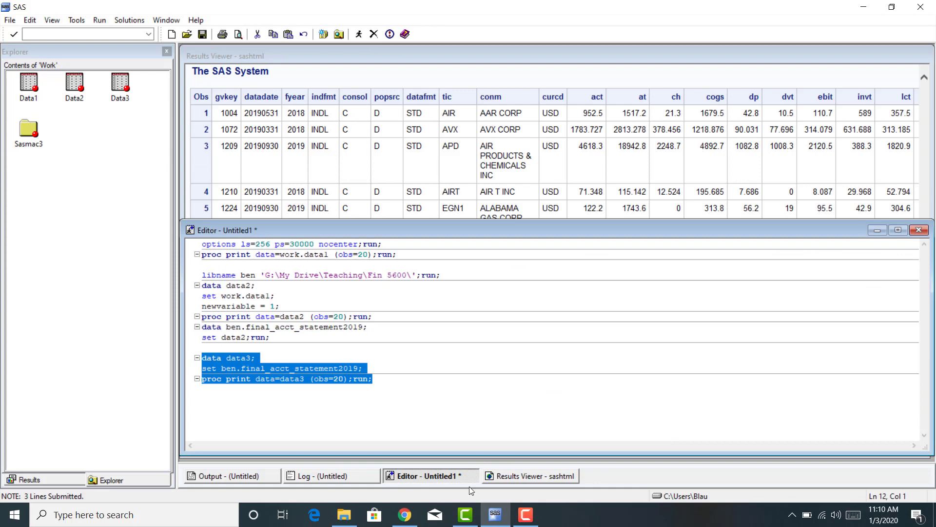